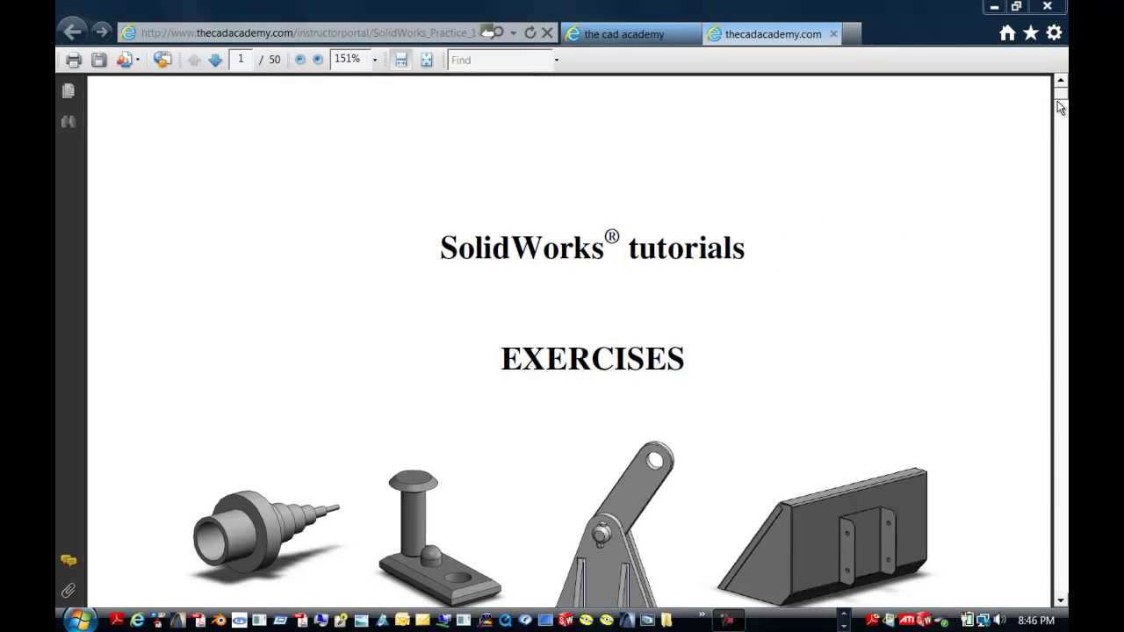
Scroll the SolidWorks tutorials PDF down past the title page.
scroll(1060, 106, down, 5)
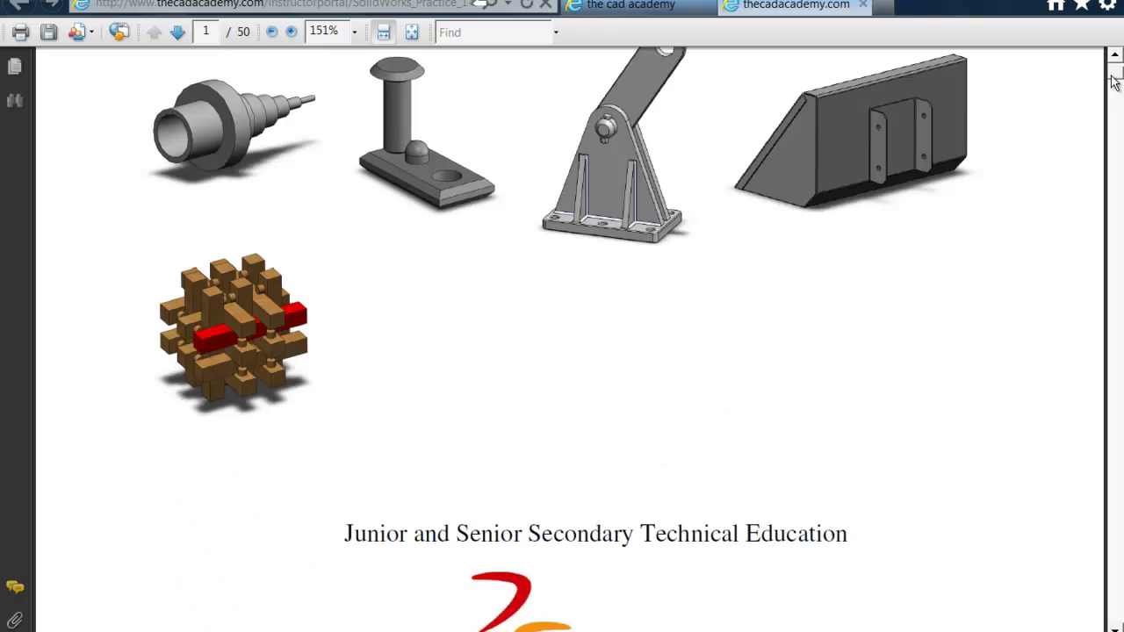
Drag the PDF scrollbar down to page 5, showing Exercise 1-2's hollow cylinder drawing.
drag(1113, 81, 1119, 110)
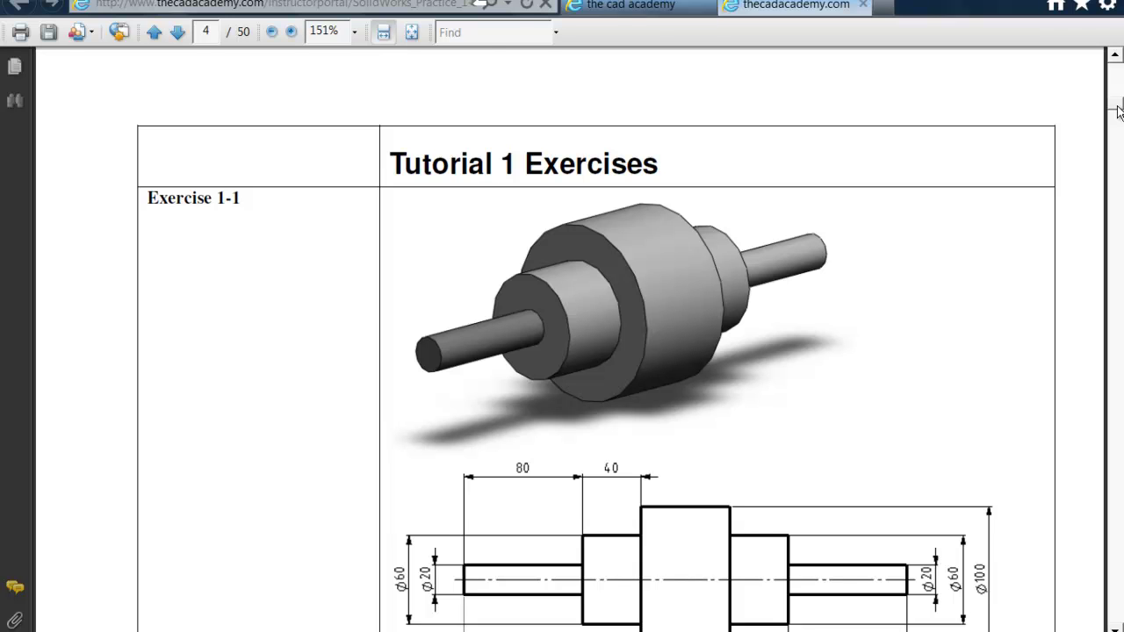
mouse_move(1119, 110)
mouse_down()
mouse_move(1120, 145)
mouse_move(1116, 125)
mouse_up()
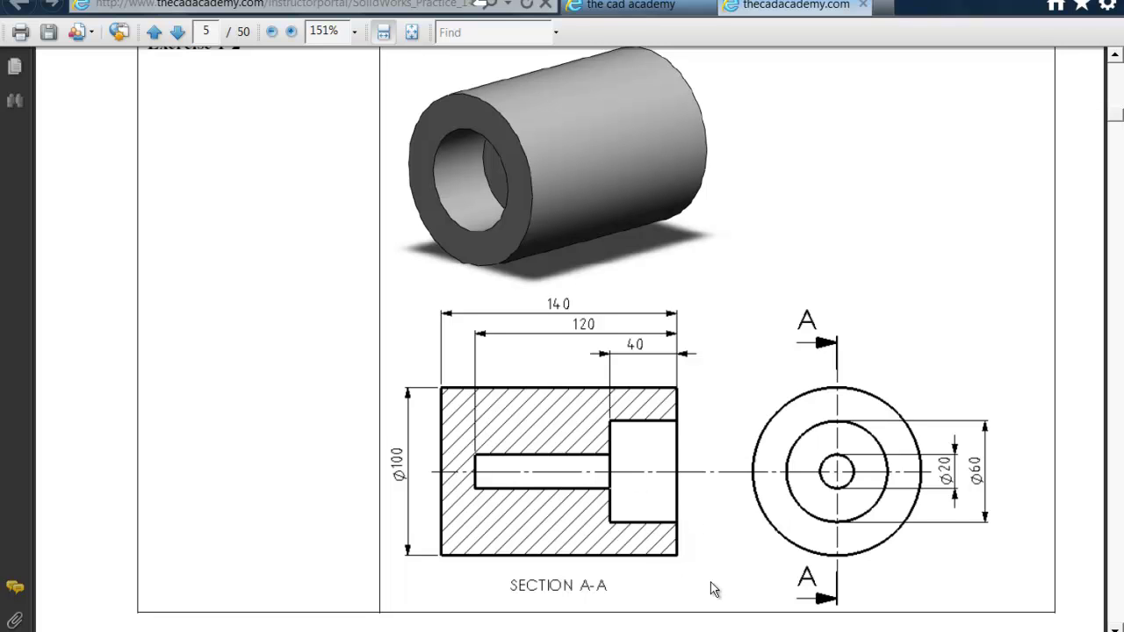
mouse_move(826, 631)
Switch to SolidWorks and create a new part document with Ctrl+N.
key(alt+Tab)
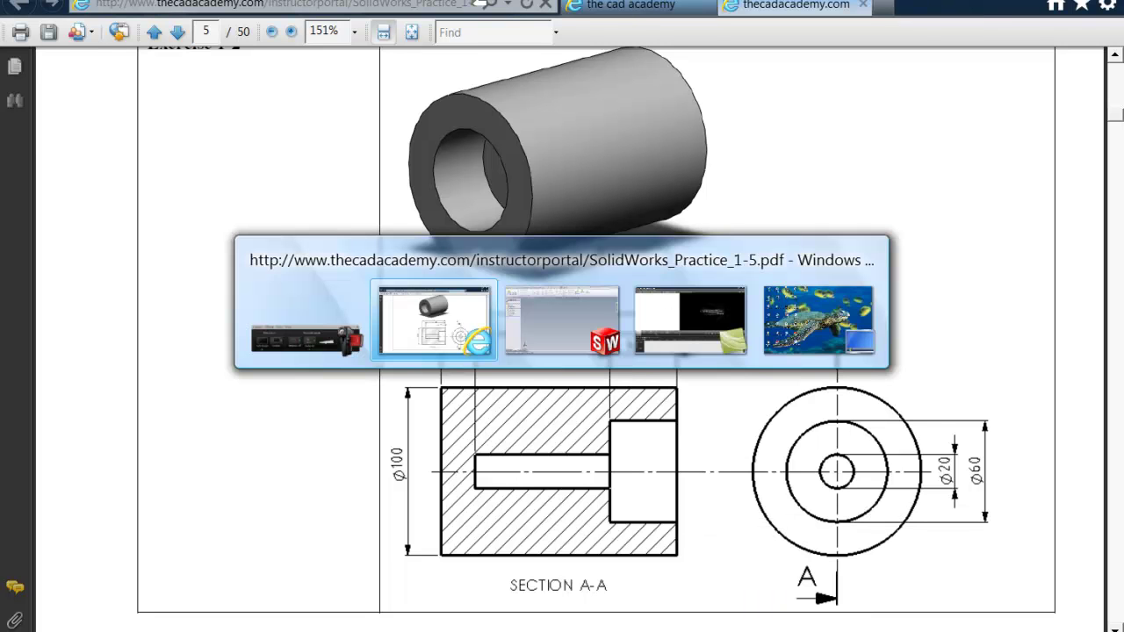
key(alt+Tab)
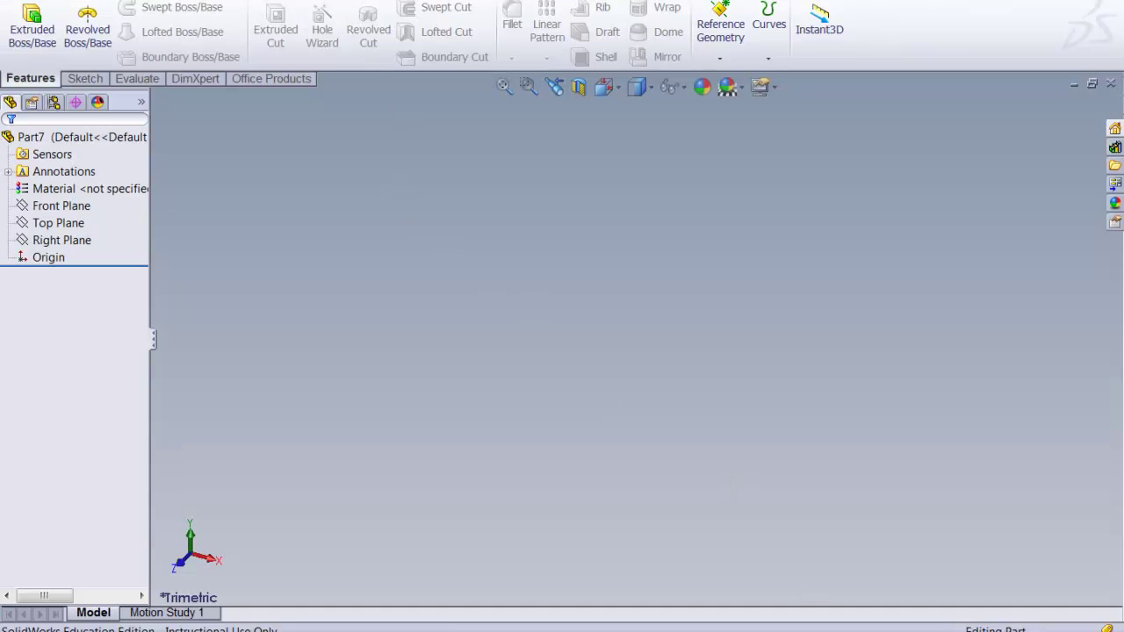
key(ctrl+n)
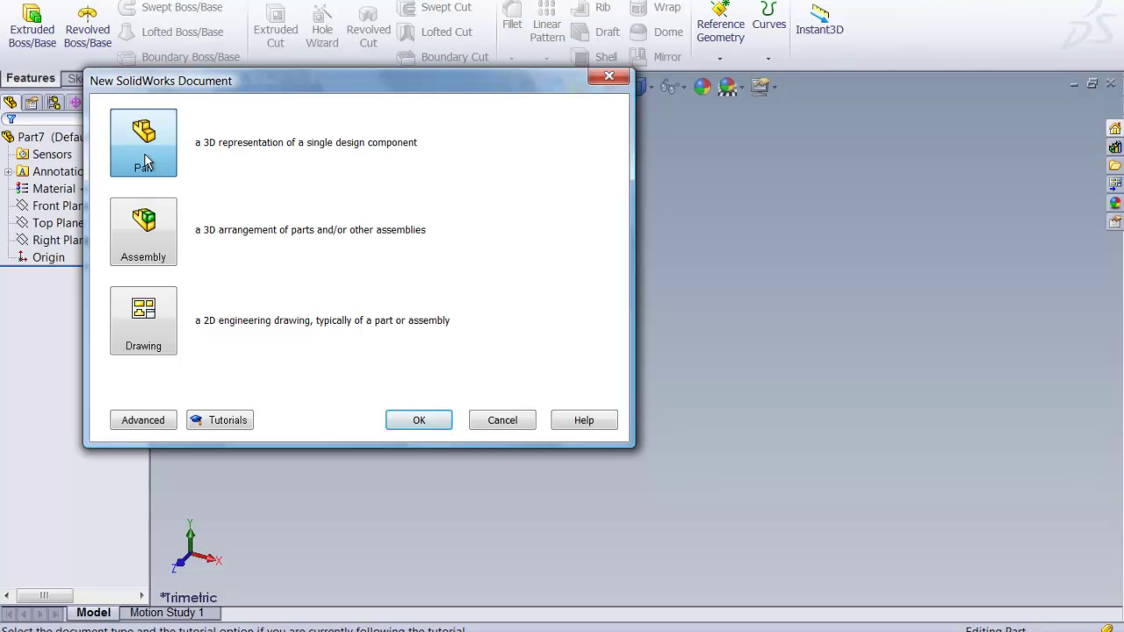
click(419, 419)
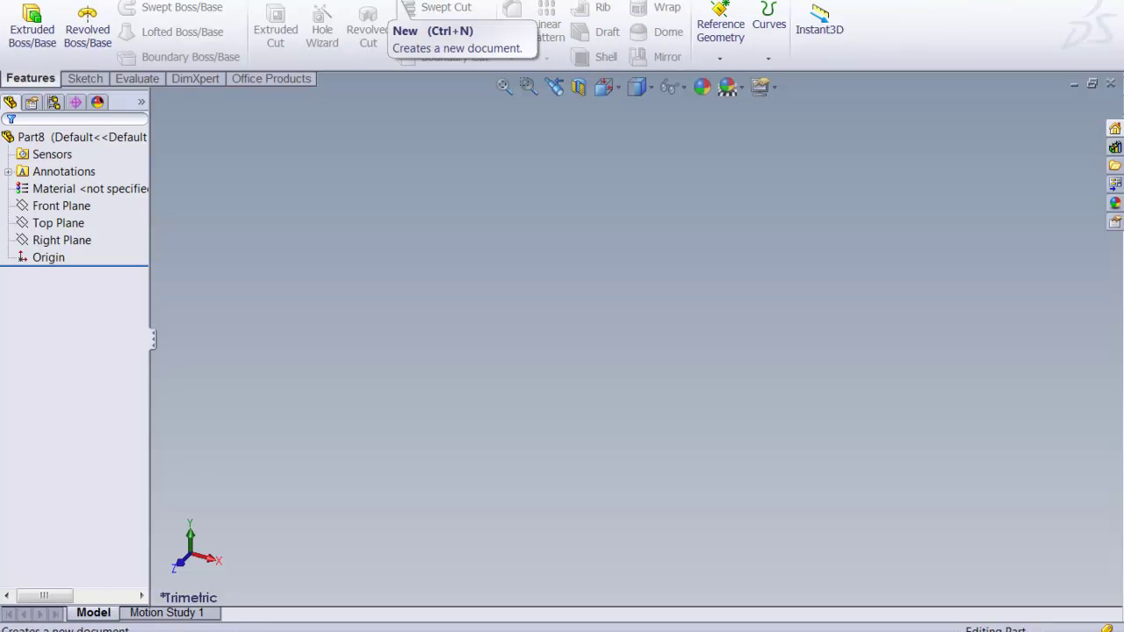
Create another new part, Part9, from the METRIC TEMPLATE in the Advanced template list.
click(393, 7)
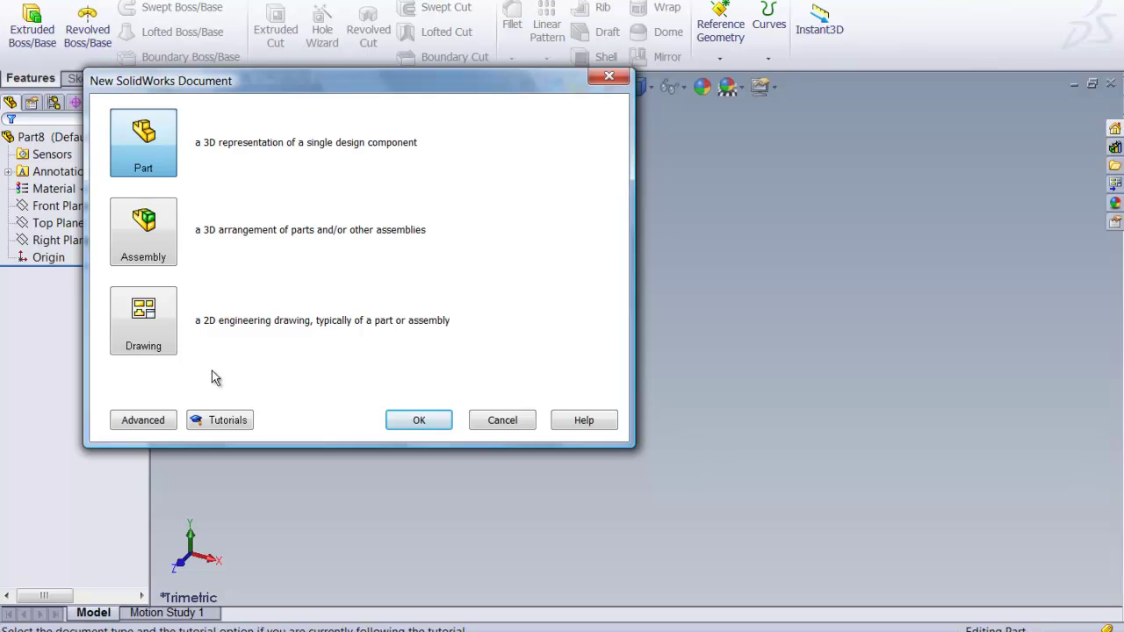
click(149, 421)
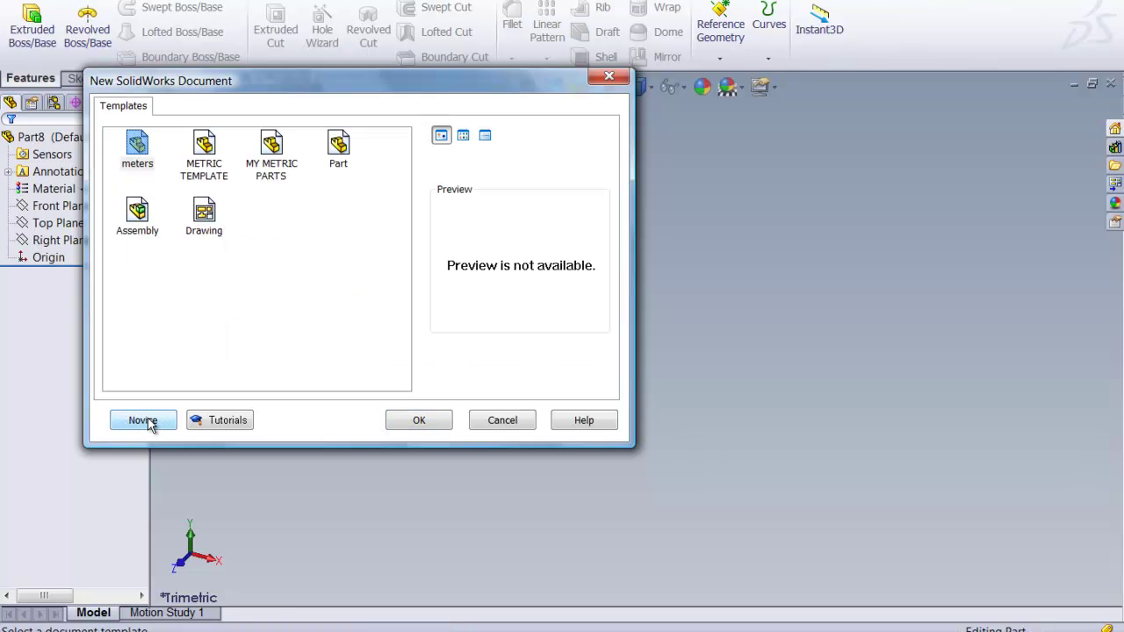
click(207, 148)
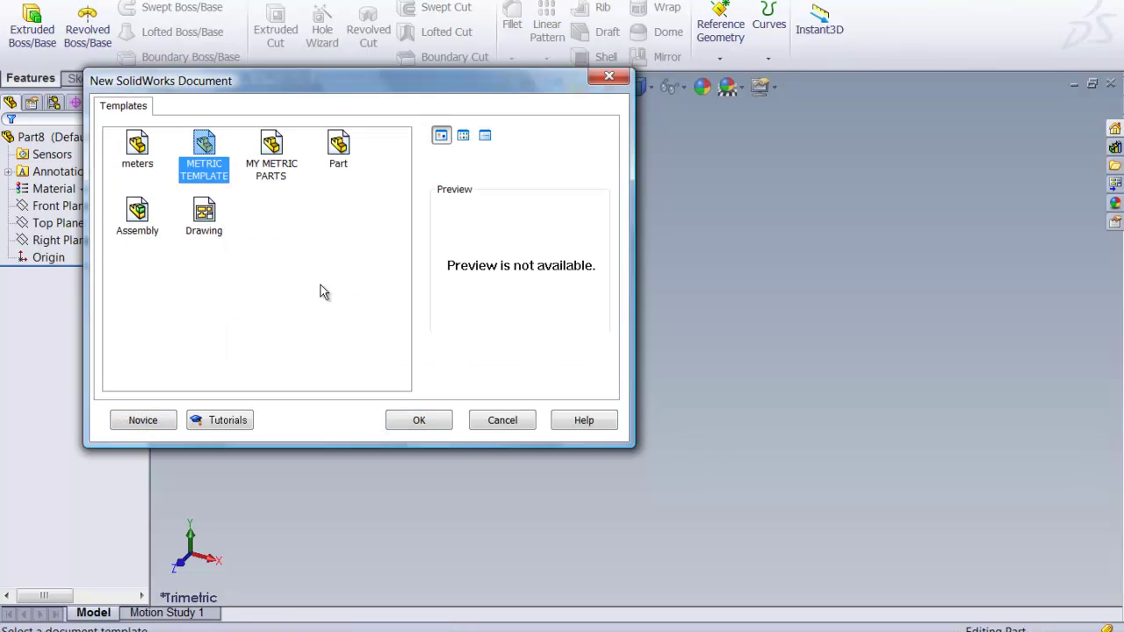
click(420, 421)
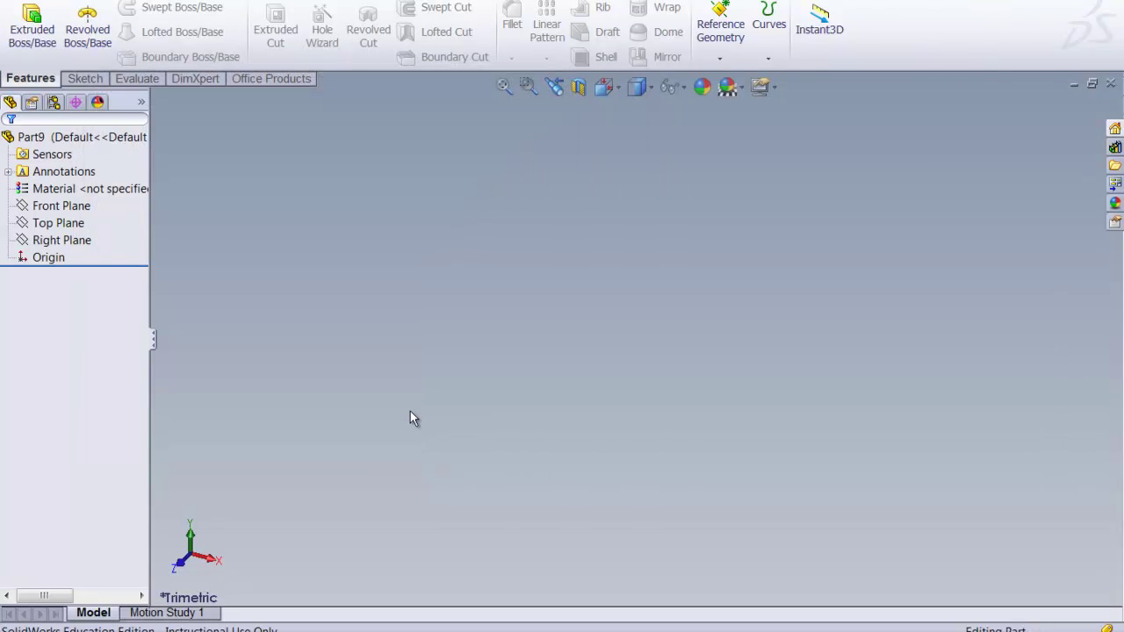
Start a circle sketch on the Front Plane and view it head-on with Front orientation.
click(85, 79)
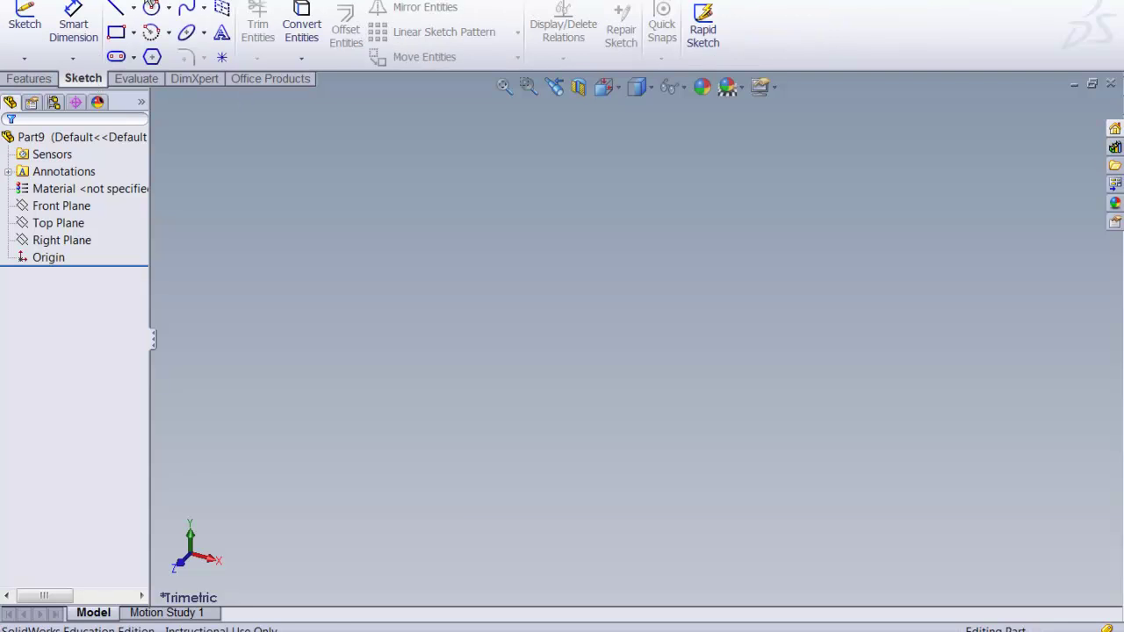
click(152, 9)
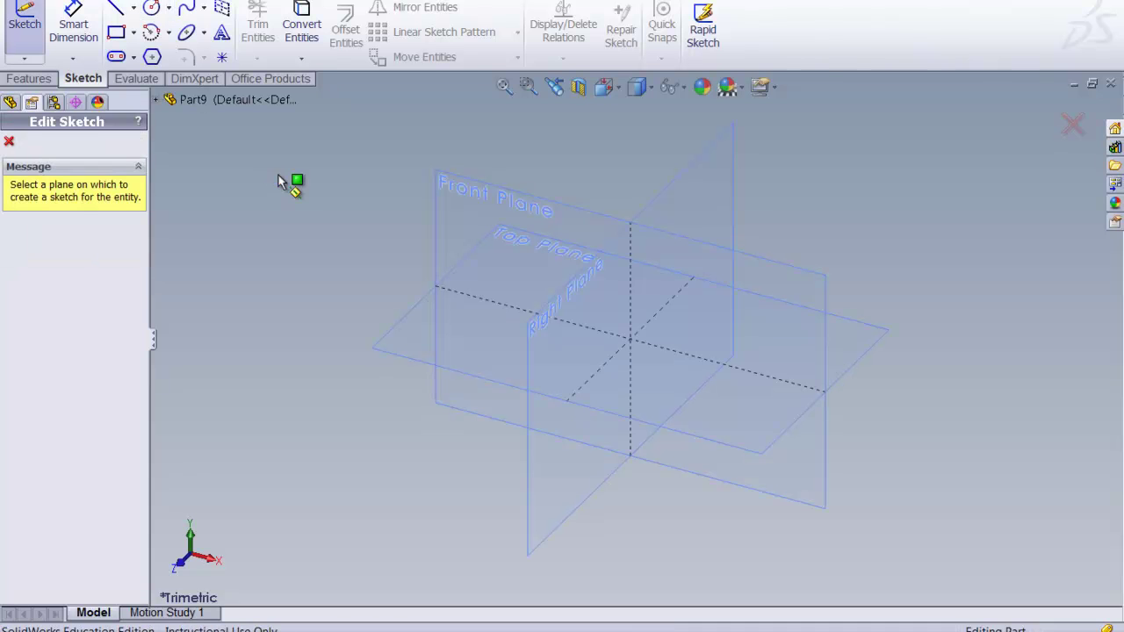
click(468, 206)
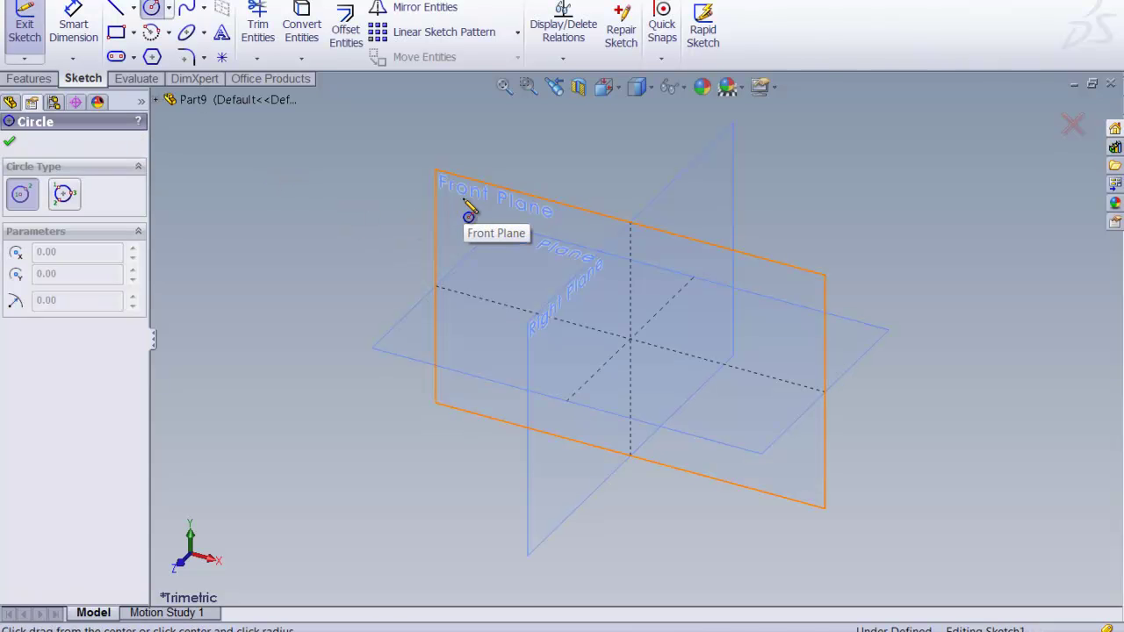
click(621, 88)
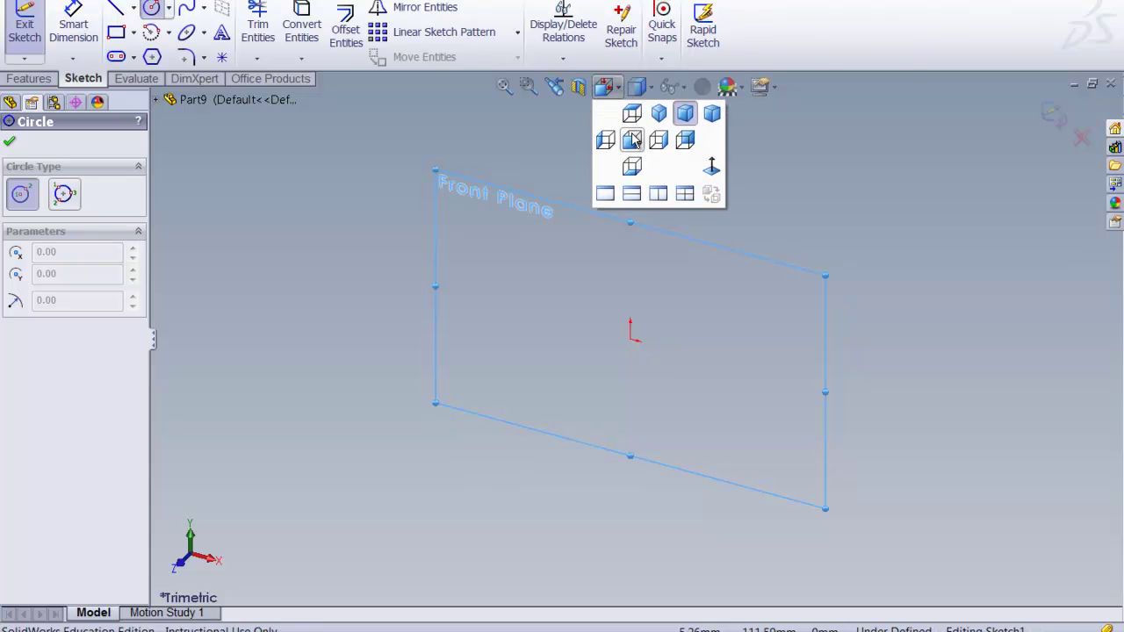
click(632, 140)
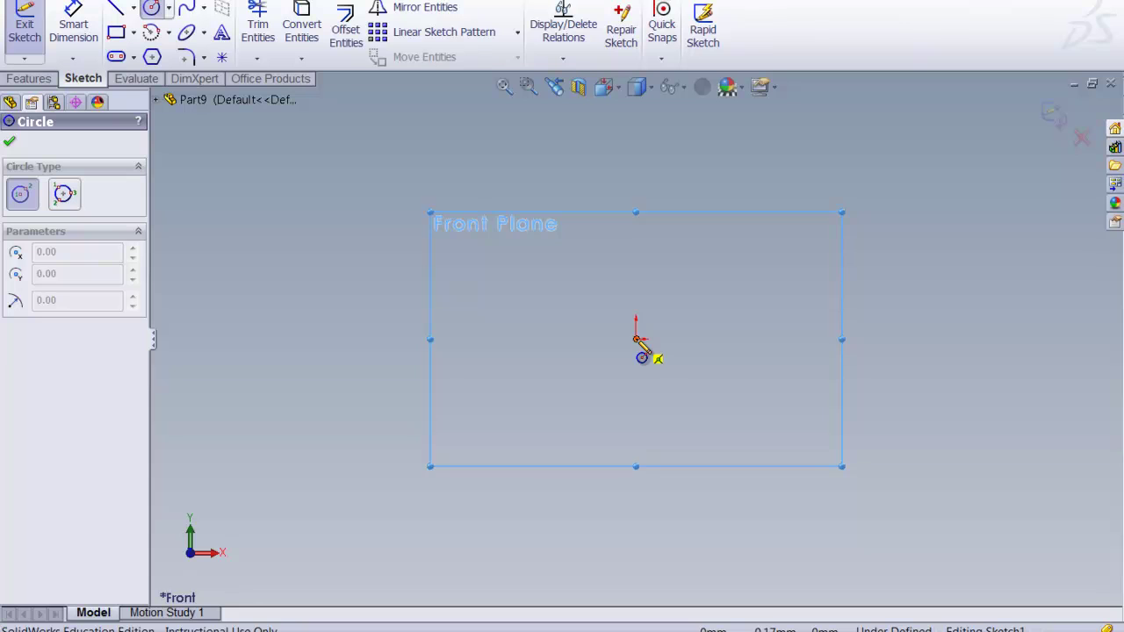
Draw a circle centred on the origin in Sketch1.
click(637, 339)
click(730, 253)
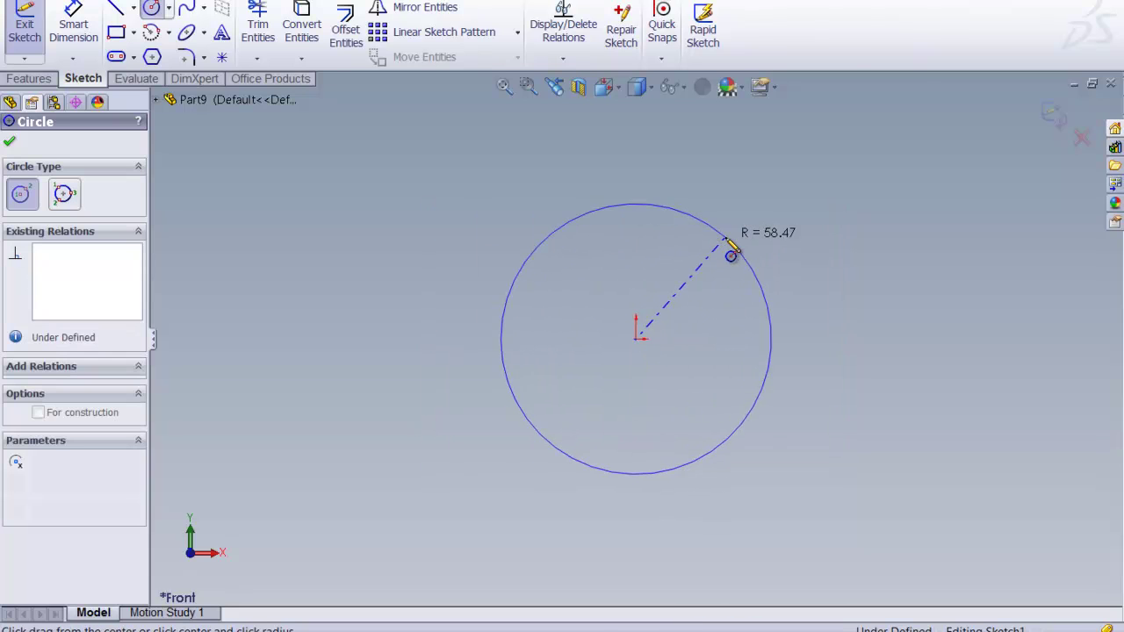
click(10, 142)
Dimension the circle's diameter to 100 mm.
click(75, 23)
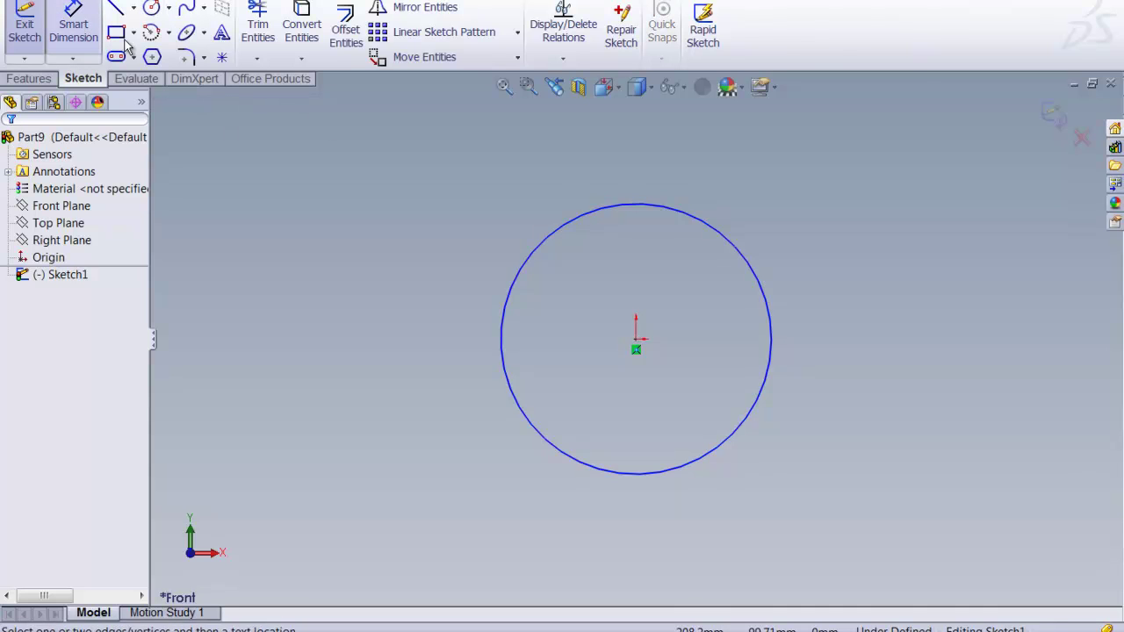
click(743, 249)
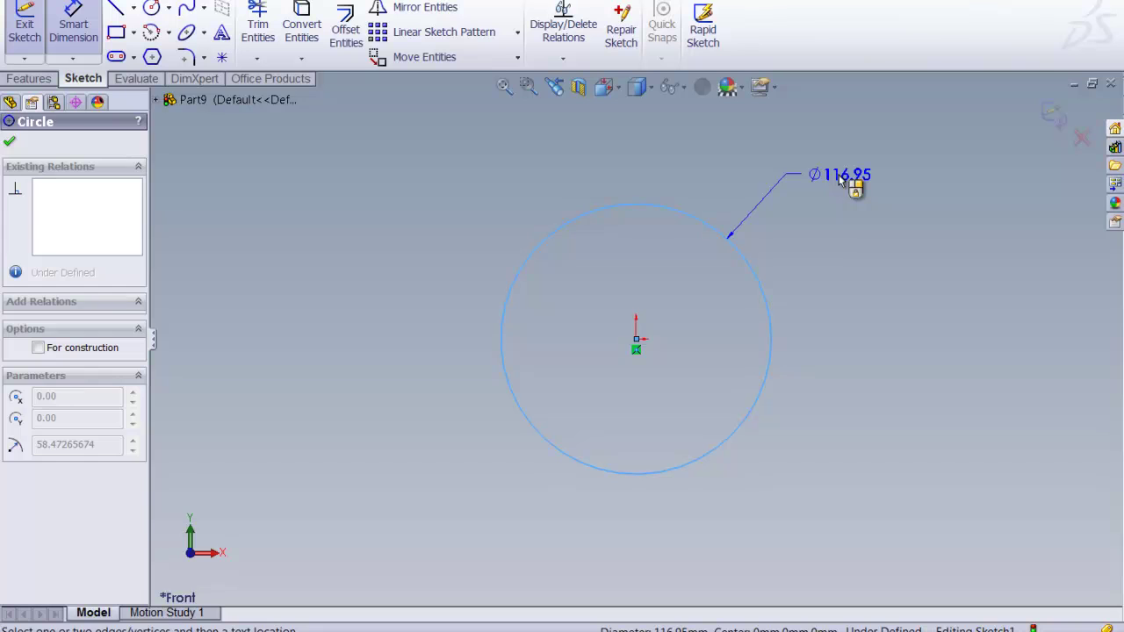
click(838, 179)
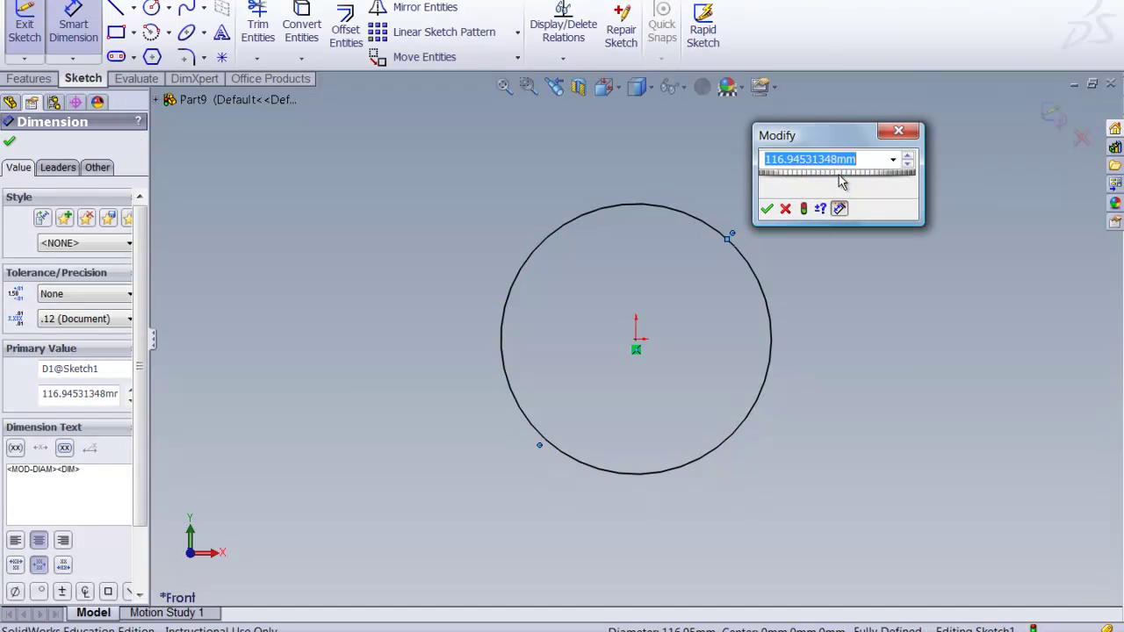
key(BackSpace)
text(100.)
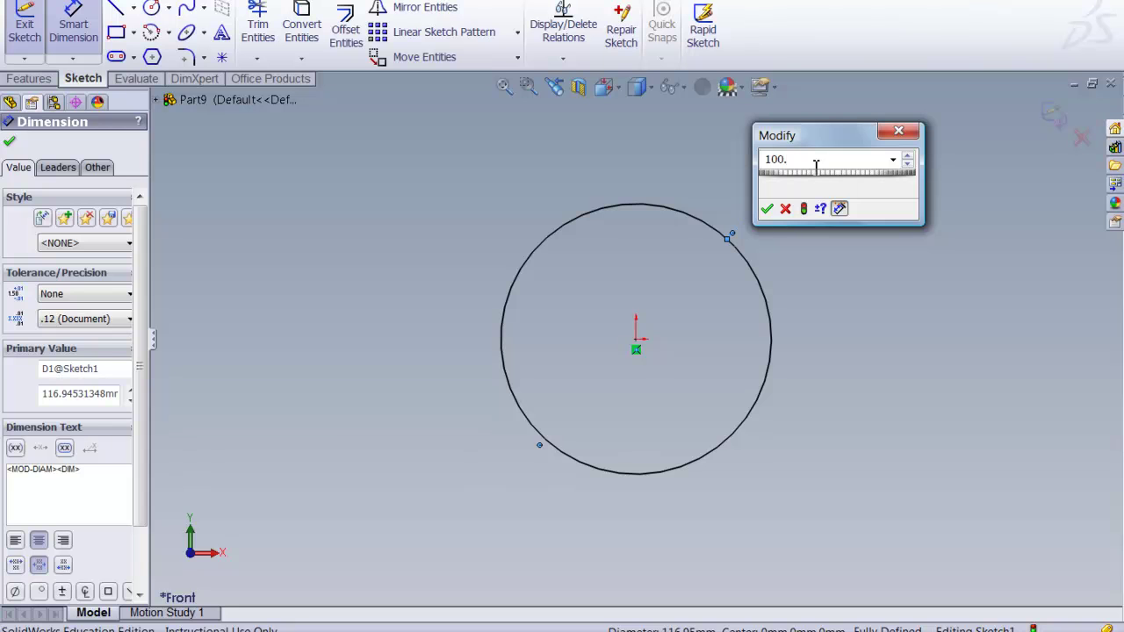
click(766, 211)
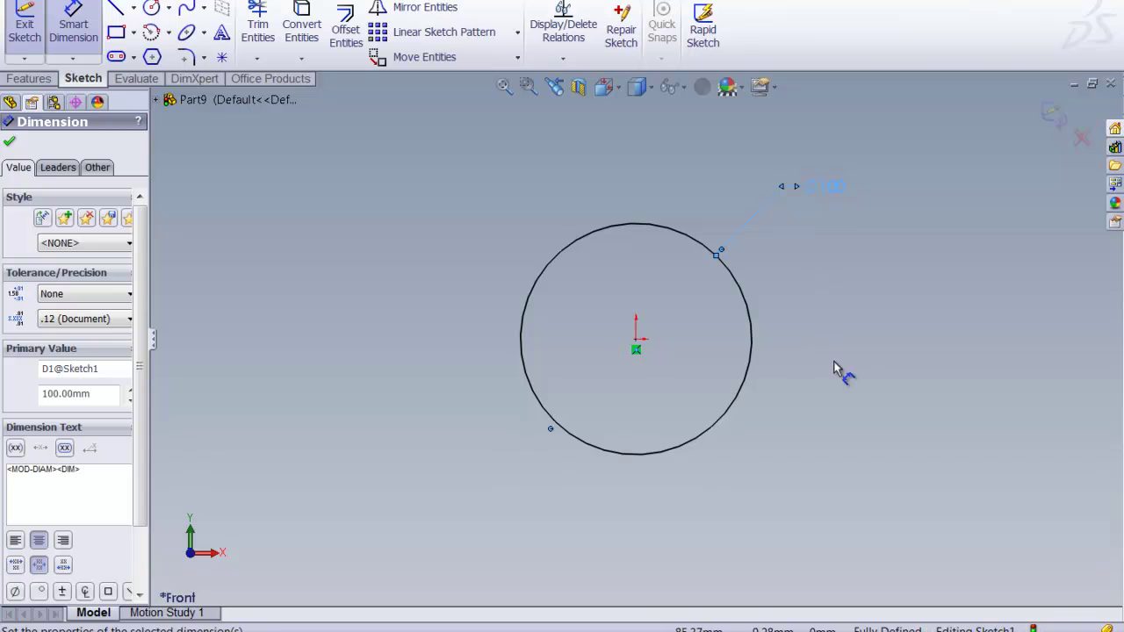
click(9, 144)
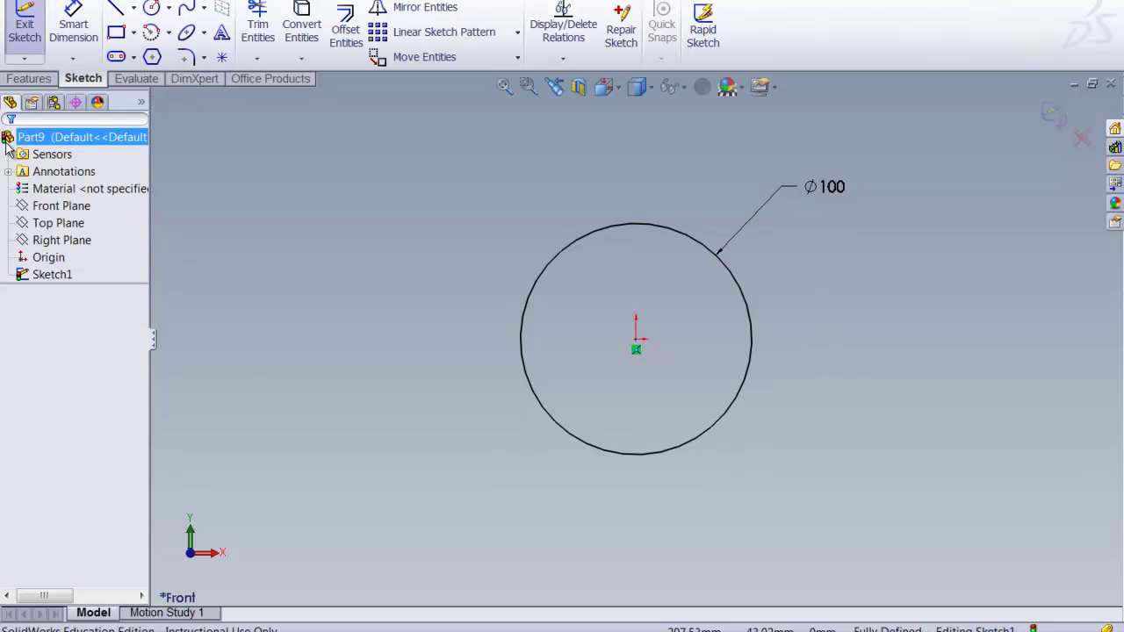
Extrude the Ø100 circle 140 mm blind into a solid cylinder, Boss-Extrude1.
click(21, 81)
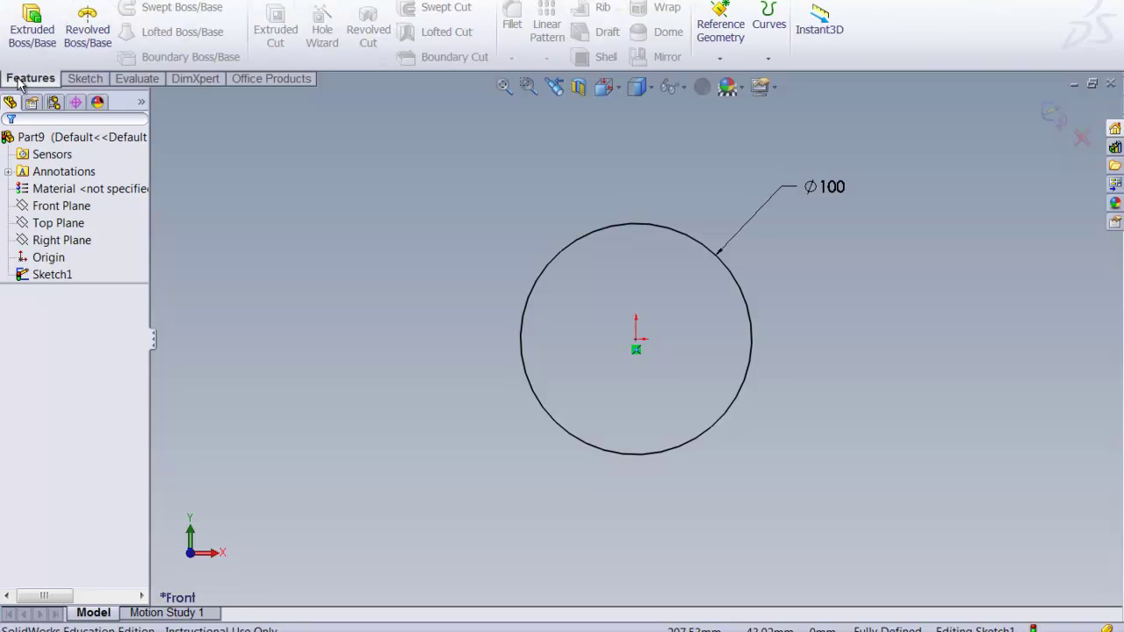
click(29, 30)
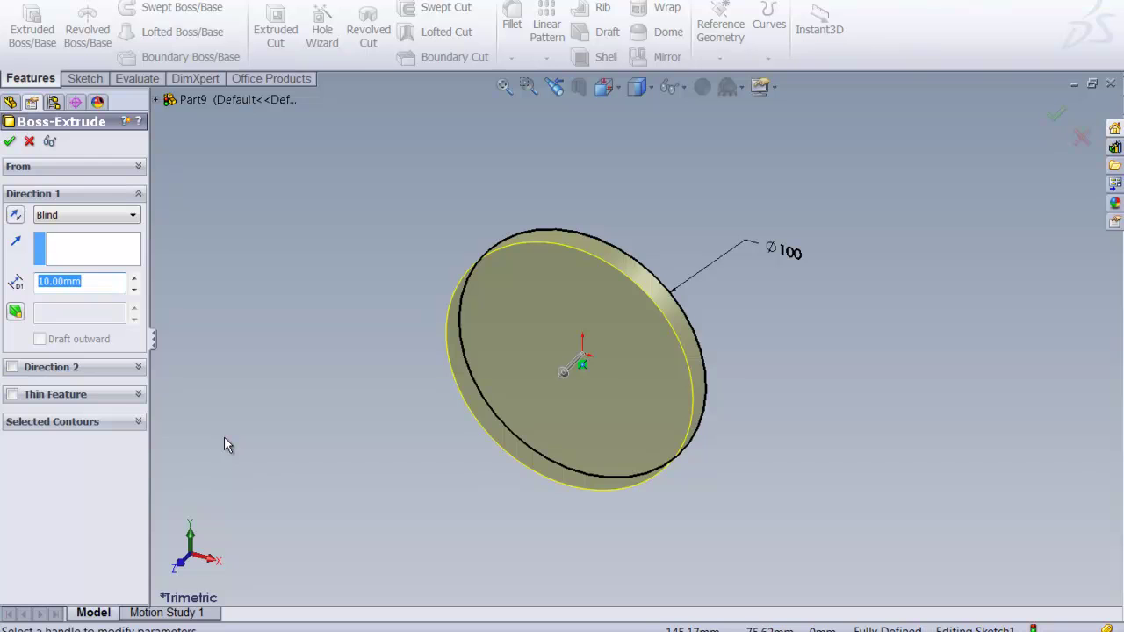
click(97, 281)
key(BackSpace)
key(BackSpace)
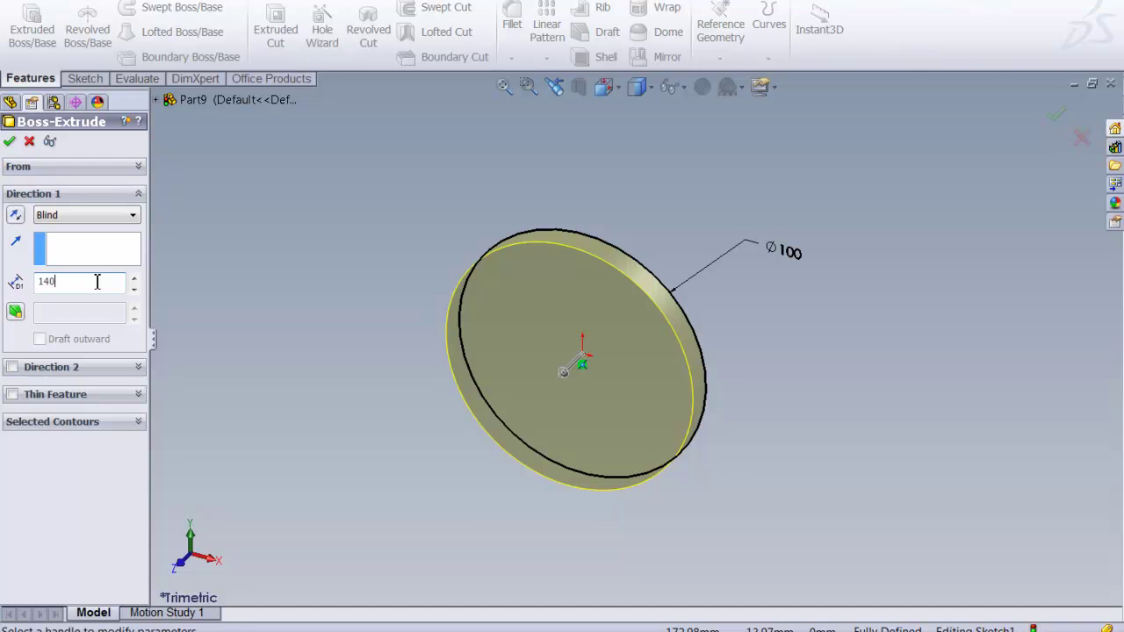
click(9, 140)
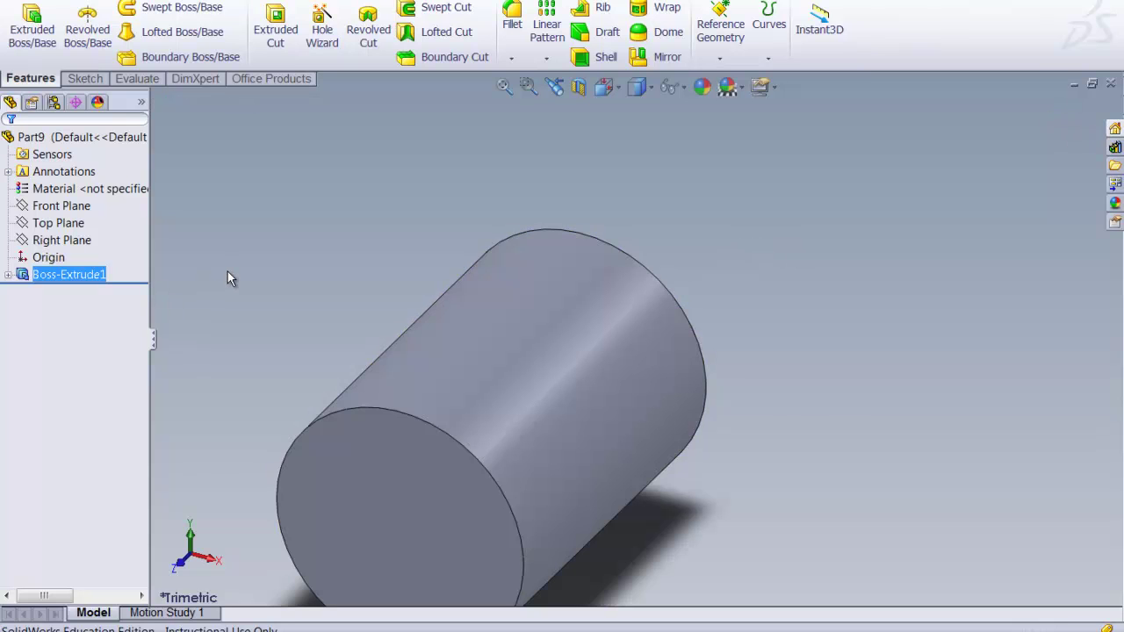
Sketch a circle centred on the origin on the cylinder's front end face.
key(f)
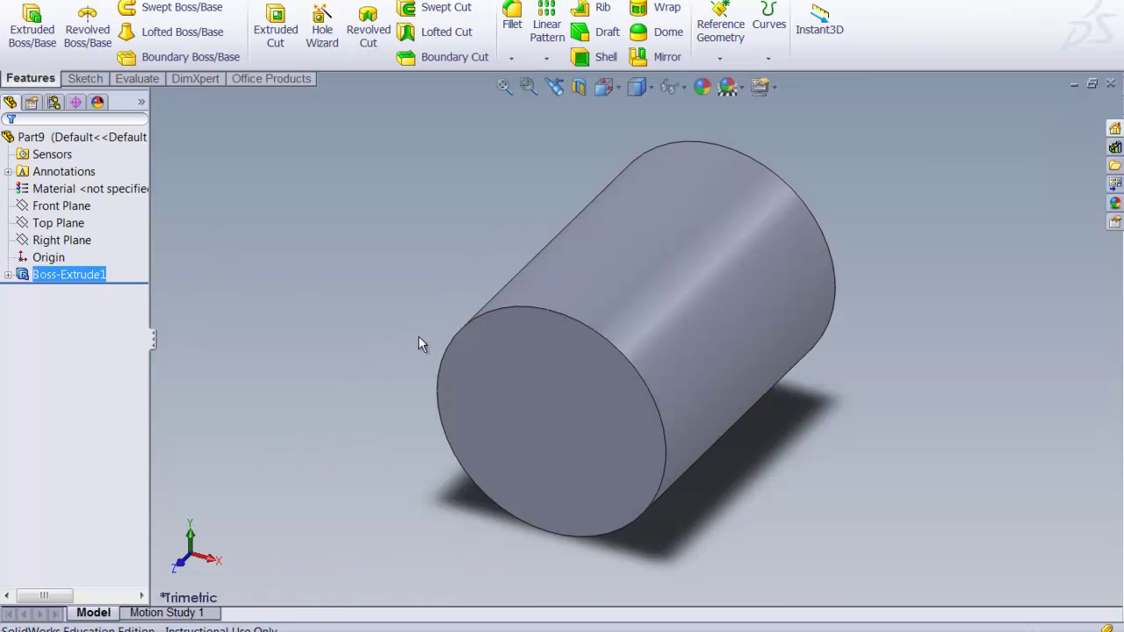
click(502, 389)
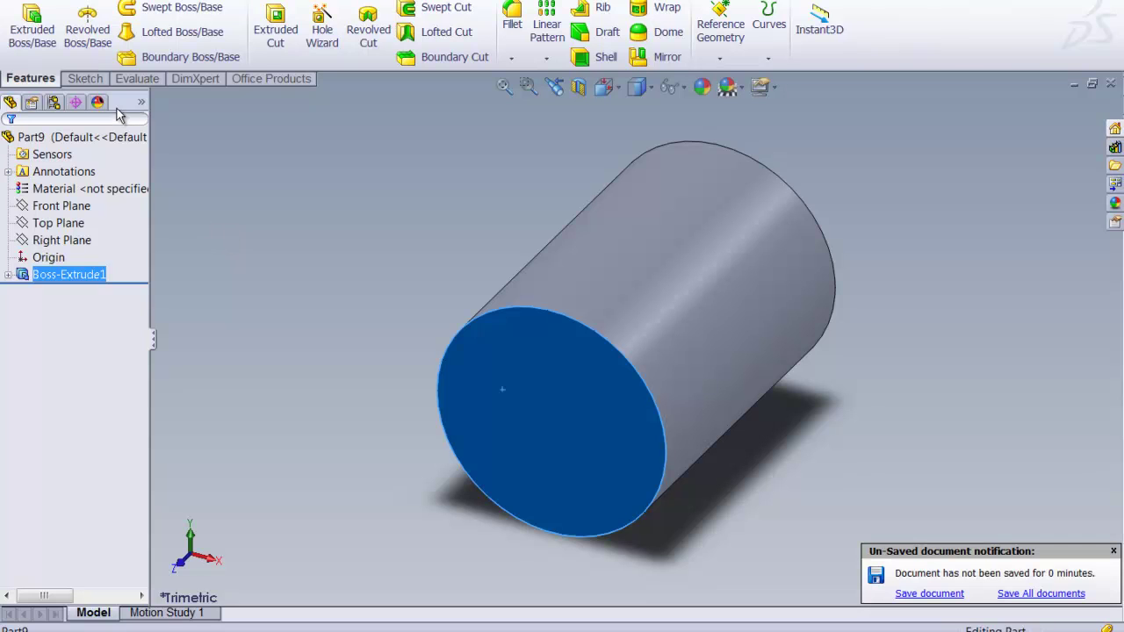
click(86, 79)
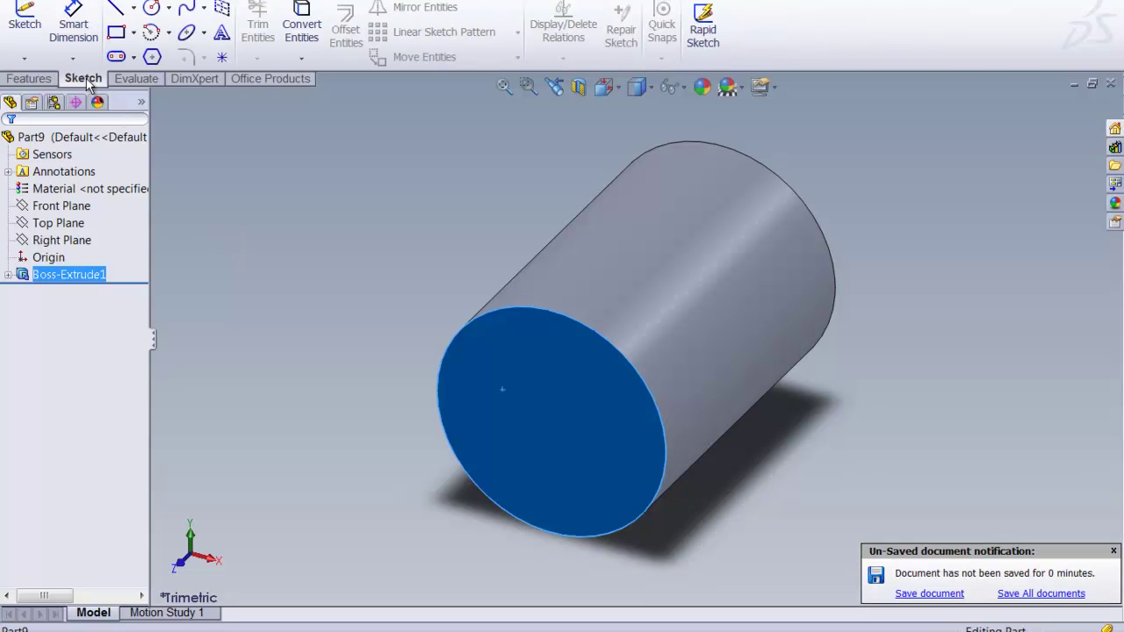
click(151, 8)
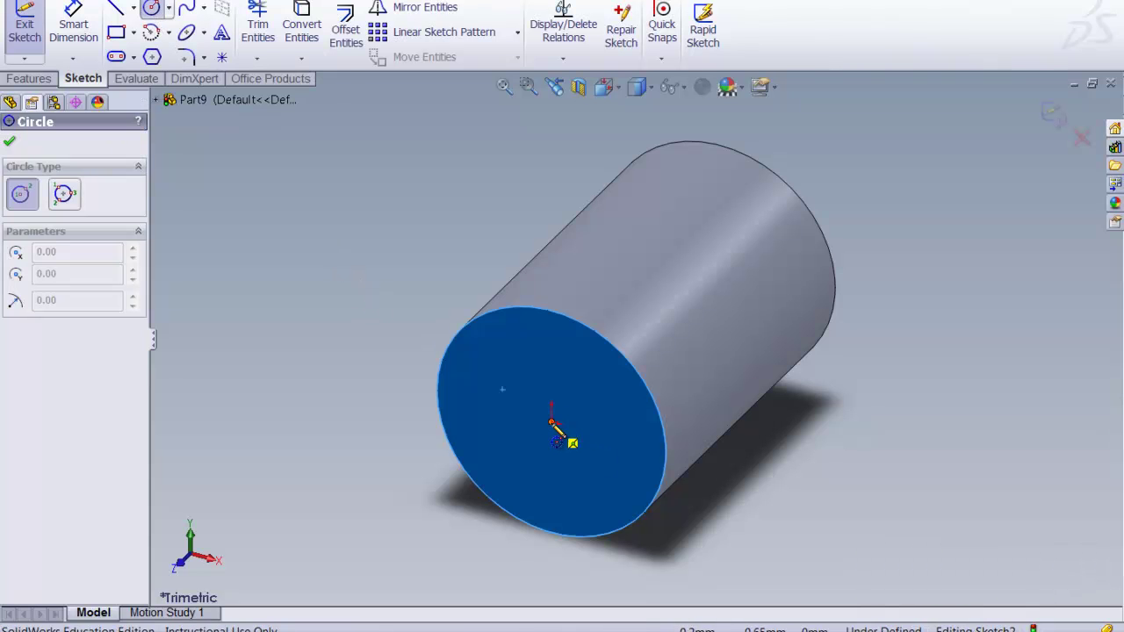
click(555, 439)
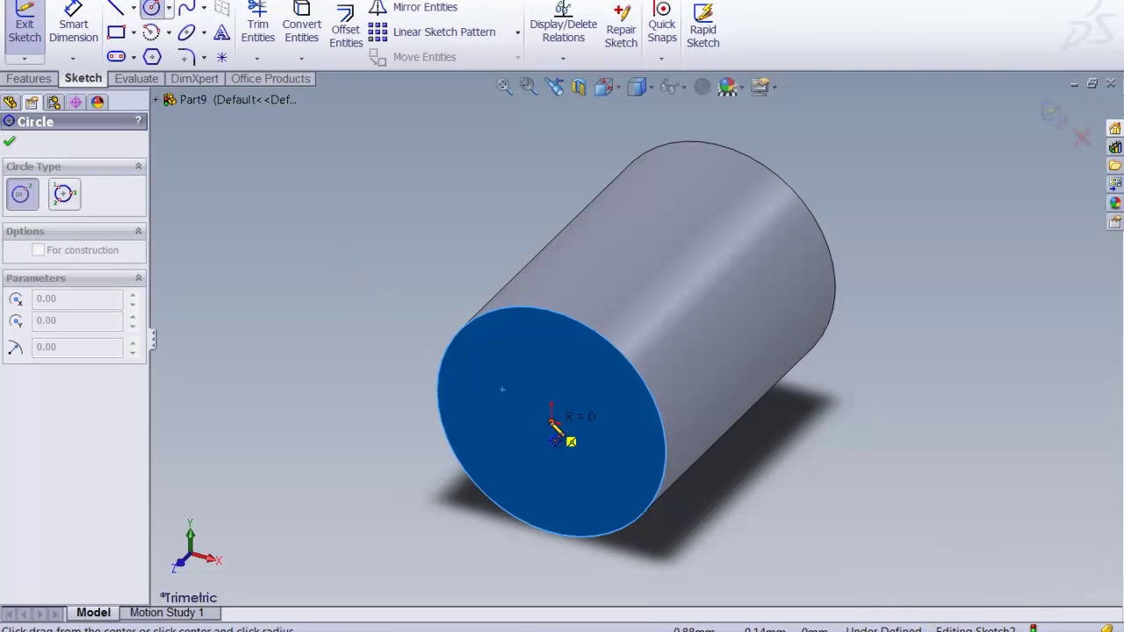
click(575, 391)
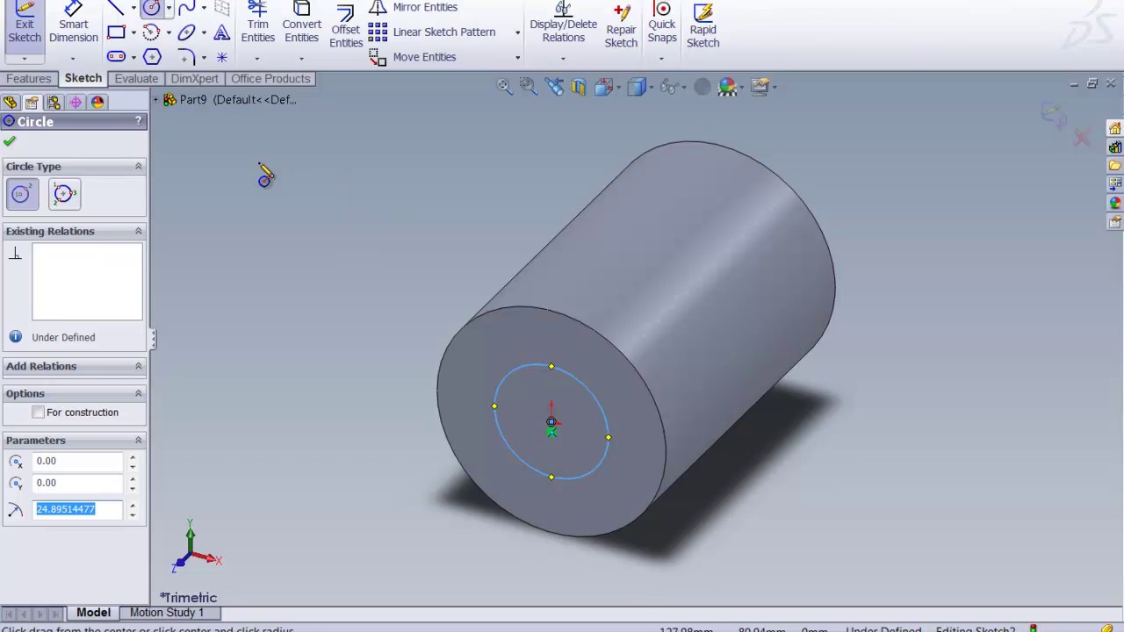
click(74, 13)
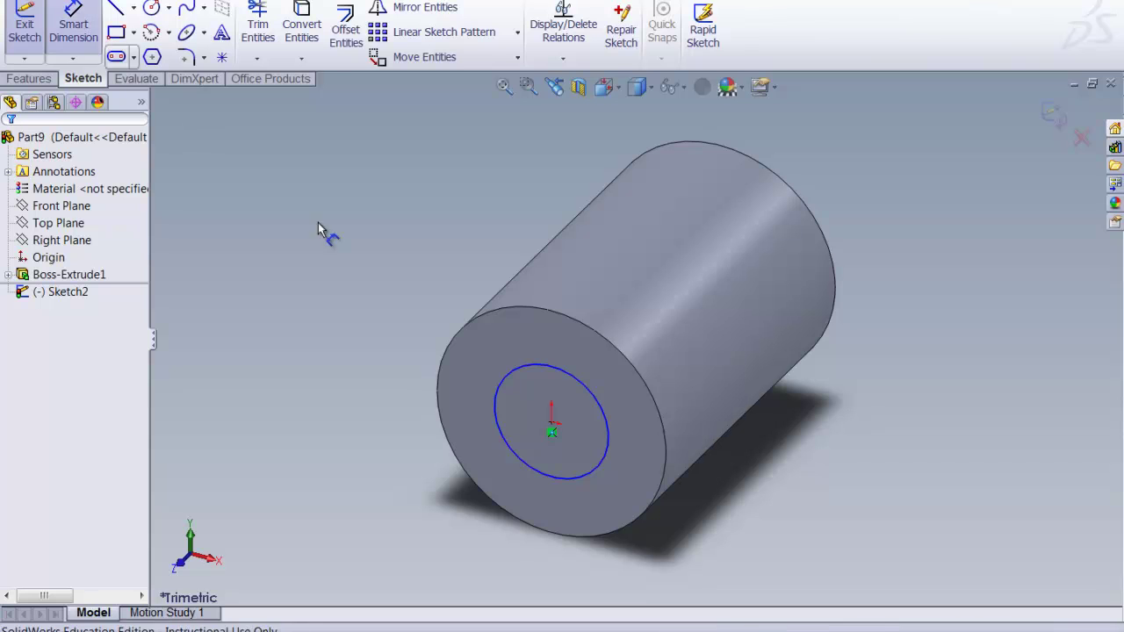
Dimension the end-face circle at 40 mm, then correct its diameter to 60 mm.
click(583, 384)
click(473, 219)
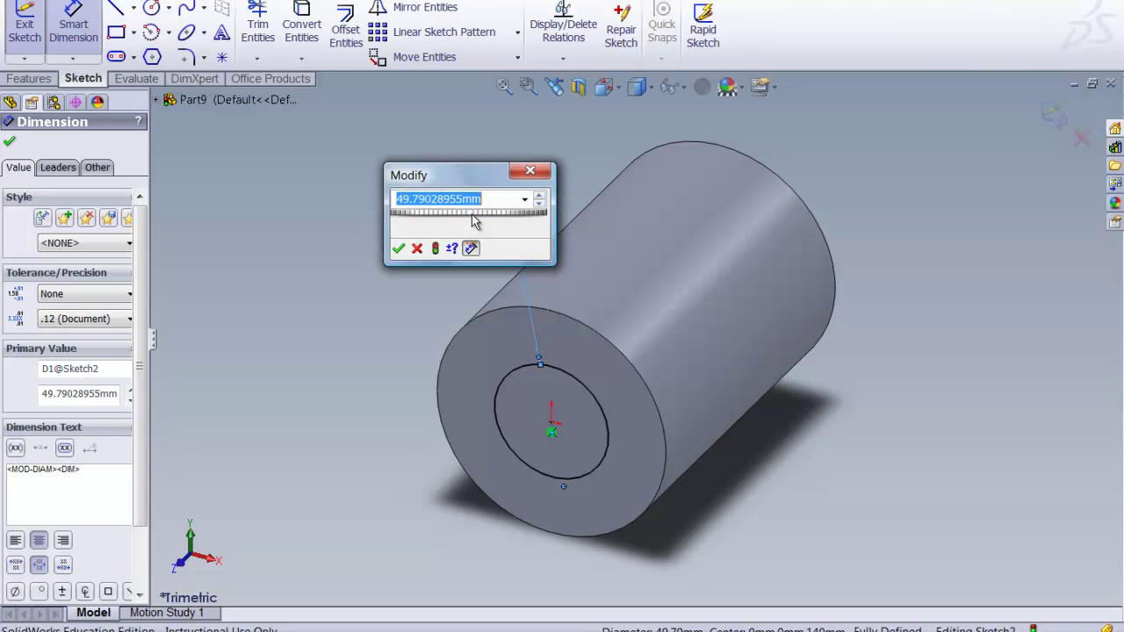
text(40)
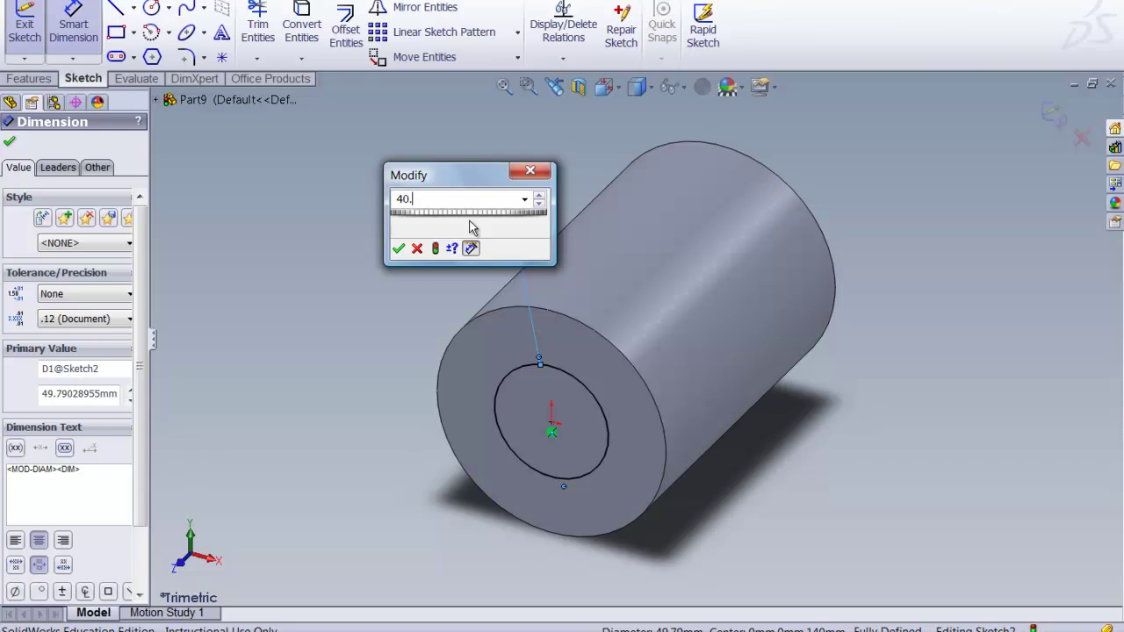
text(.)
click(398, 248)
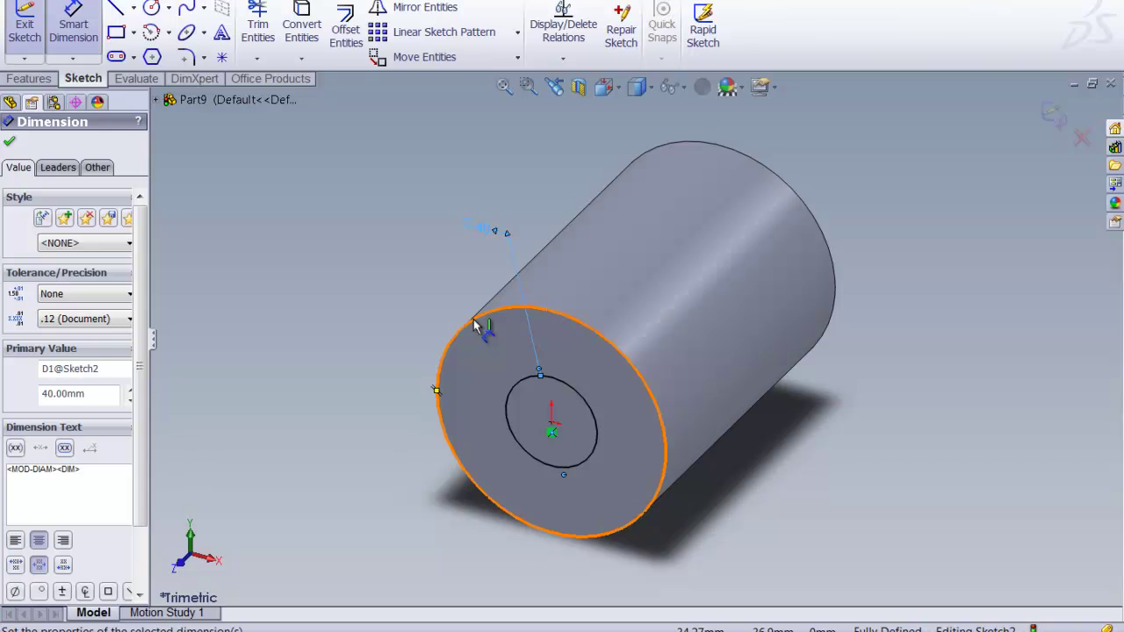
click(486, 232)
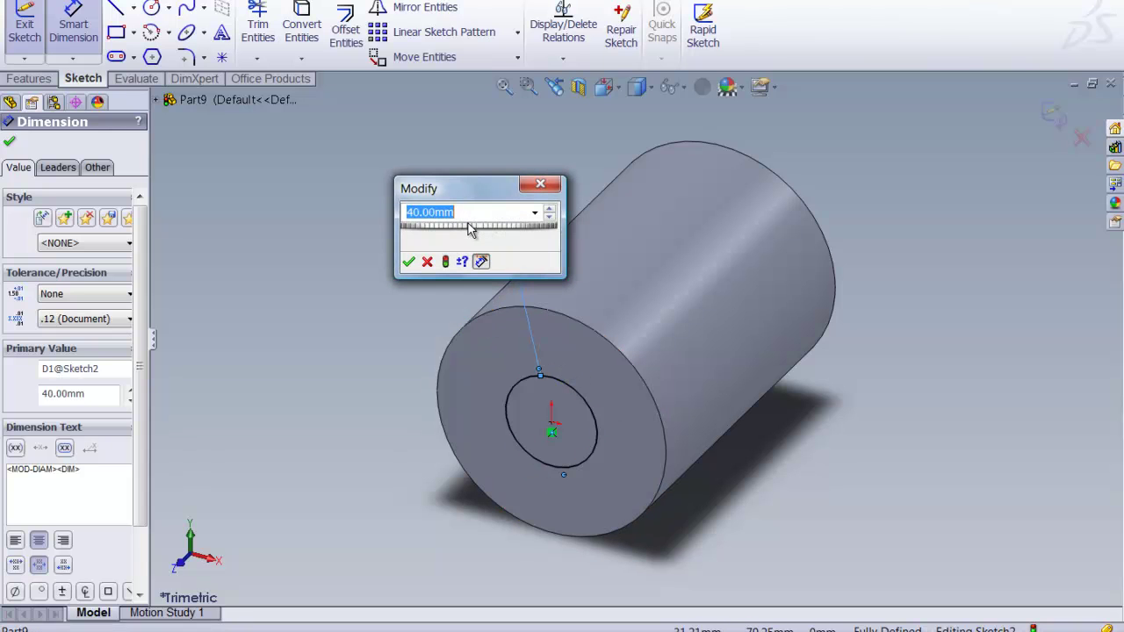
key(BackSpace)
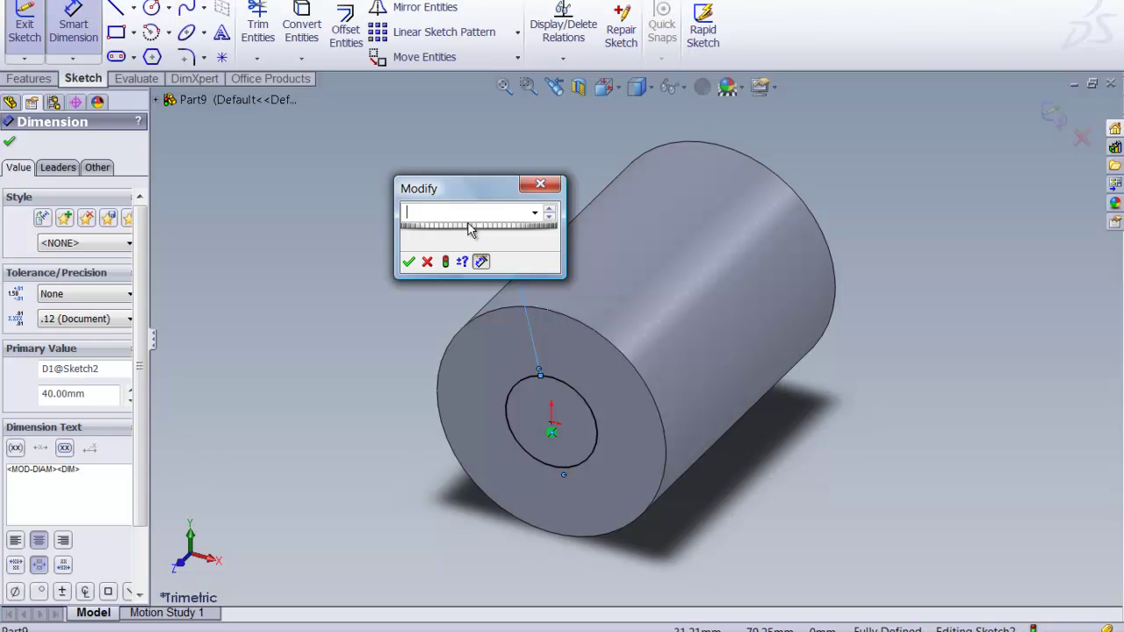
text(60.)
click(408, 261)
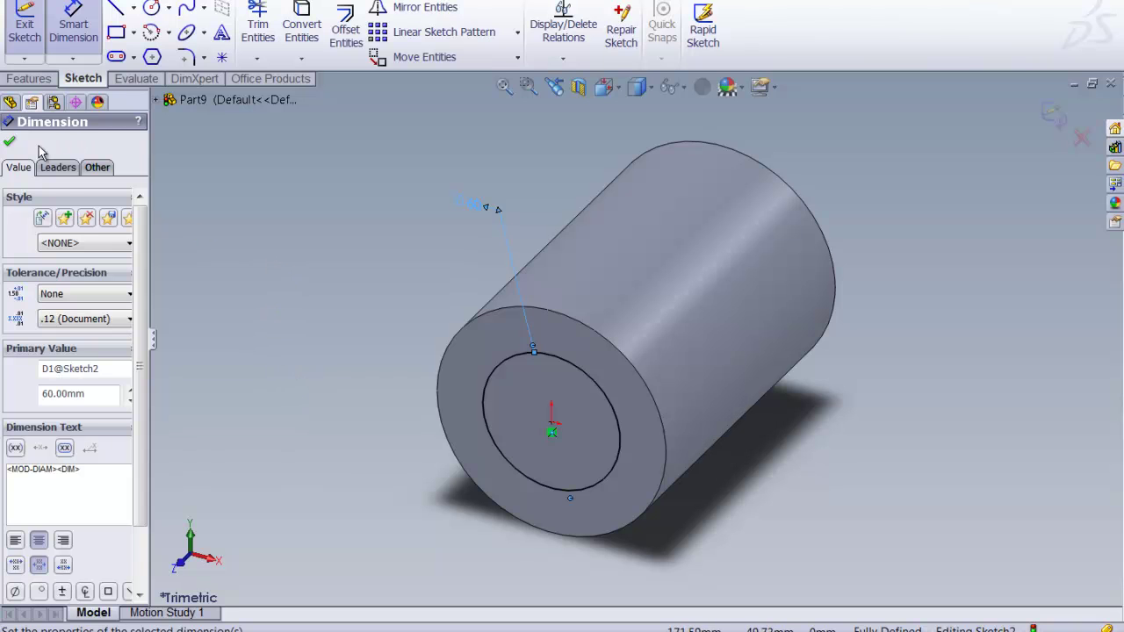
click(10, 144)
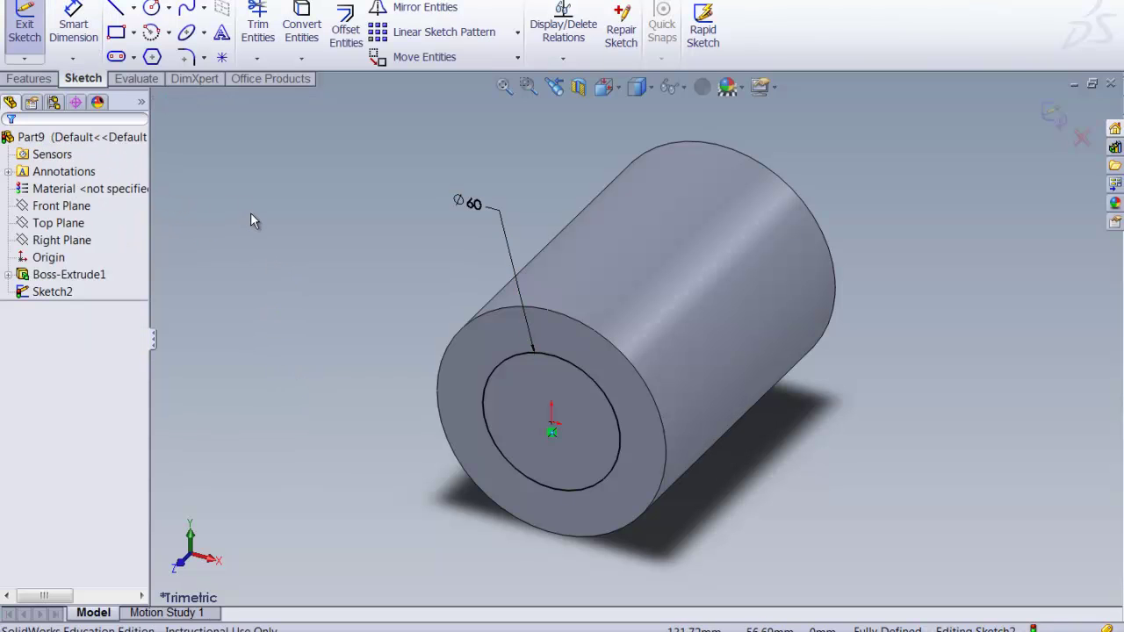
Cut the Ø60 circle 40 mm blind into the end face as Cut-Extrude1.
click(29, 80)
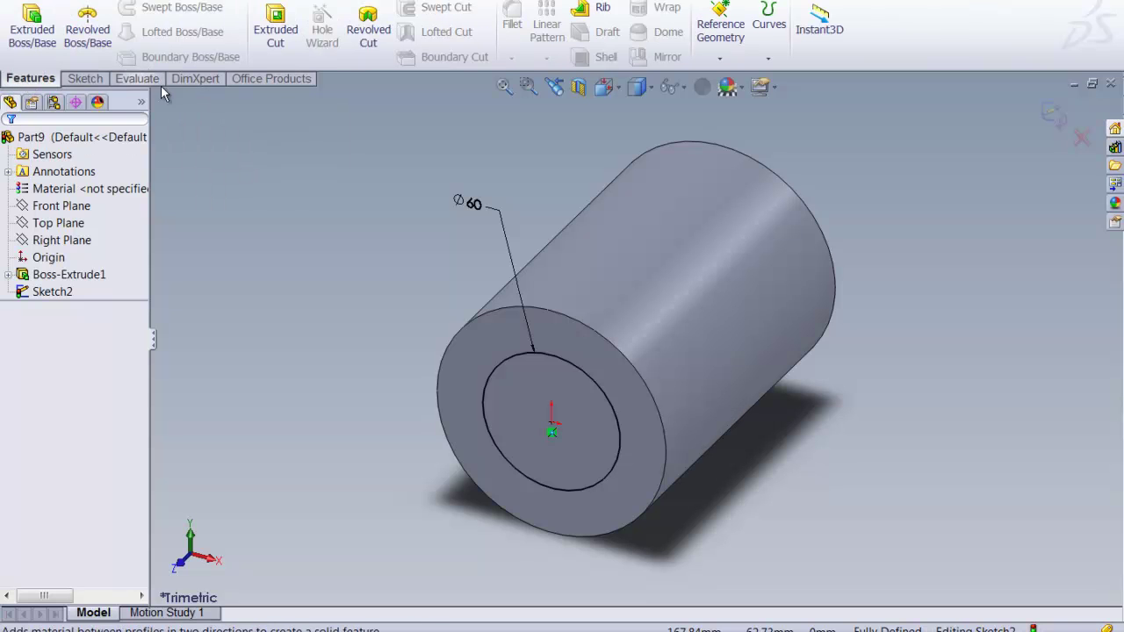
click(274, 29)
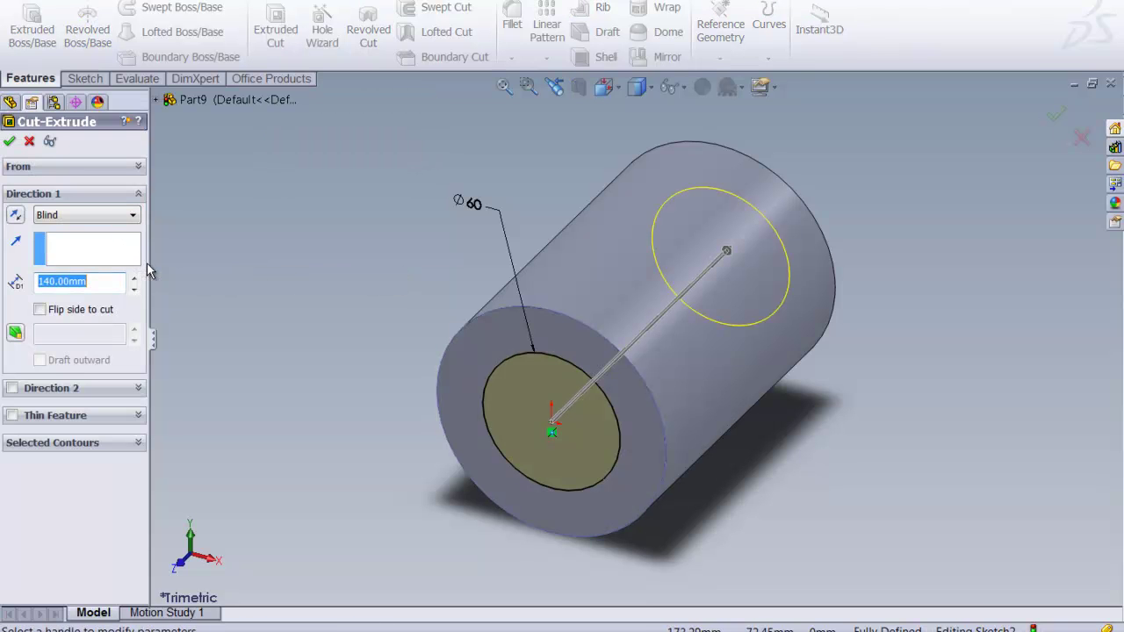
click(104, 283)
key(BackSpace)
key(BackSpace)
key(BackSpace)
key(BackSpace)
key(BackSpace)
key(BackSpace)
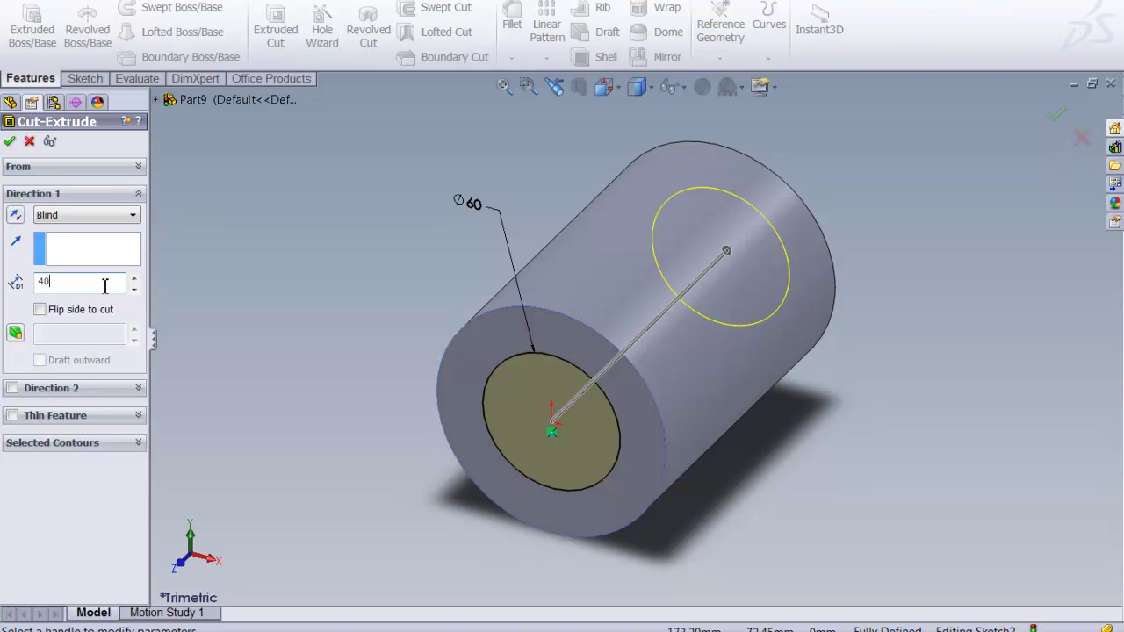
text(40.)
click(9, 144)
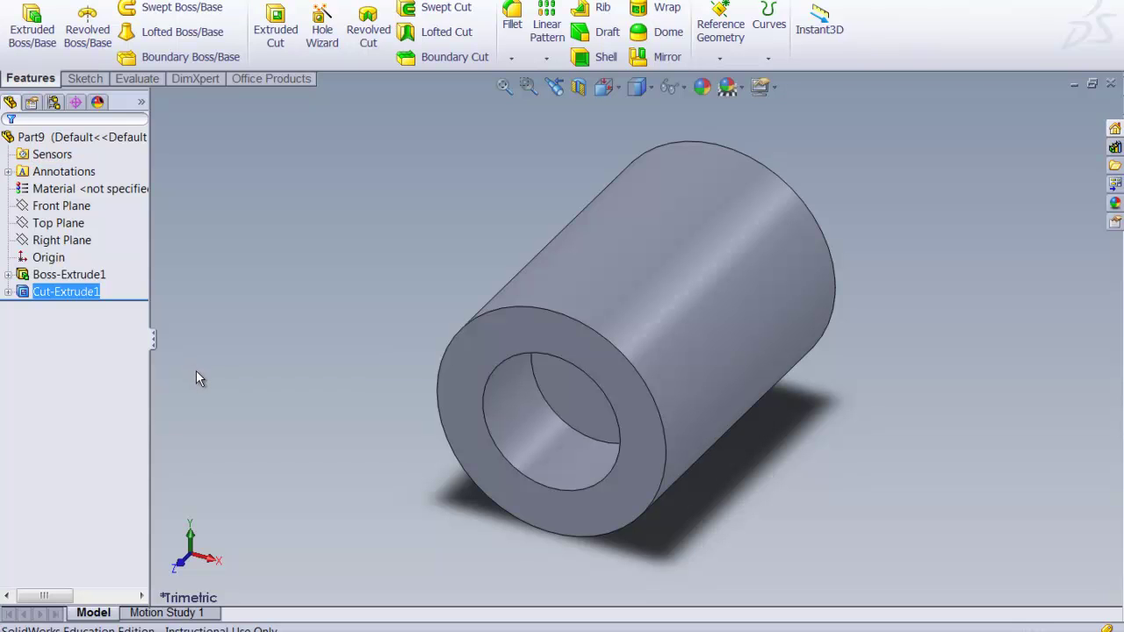
Sketch a circle centred on the origin on the counterbore's floor face.
click(472, 344)
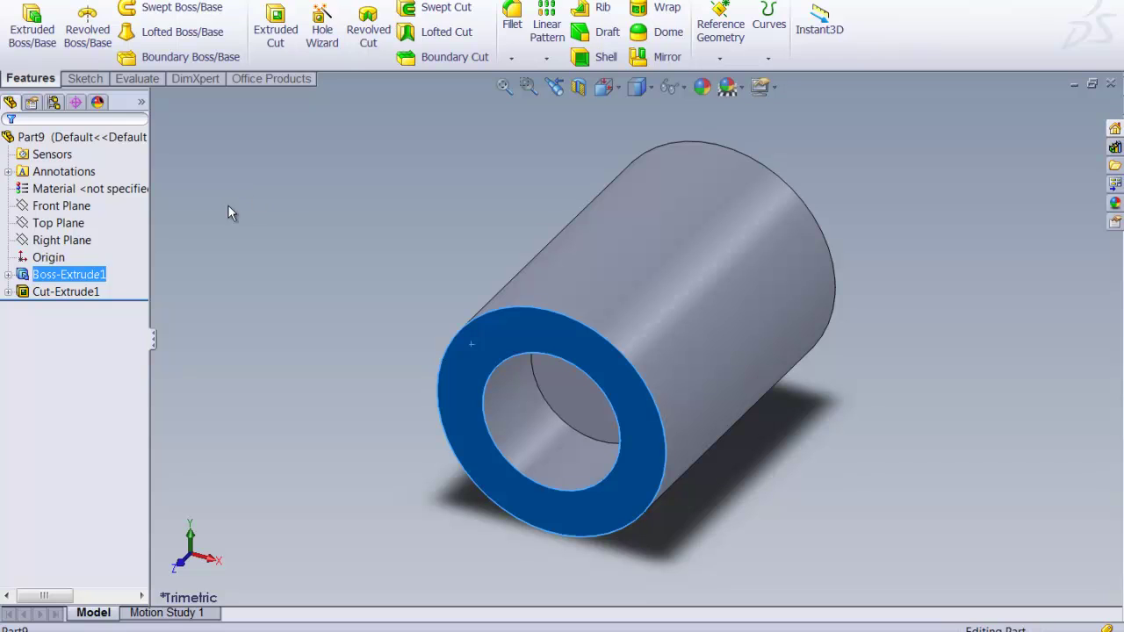
click(85, 78)
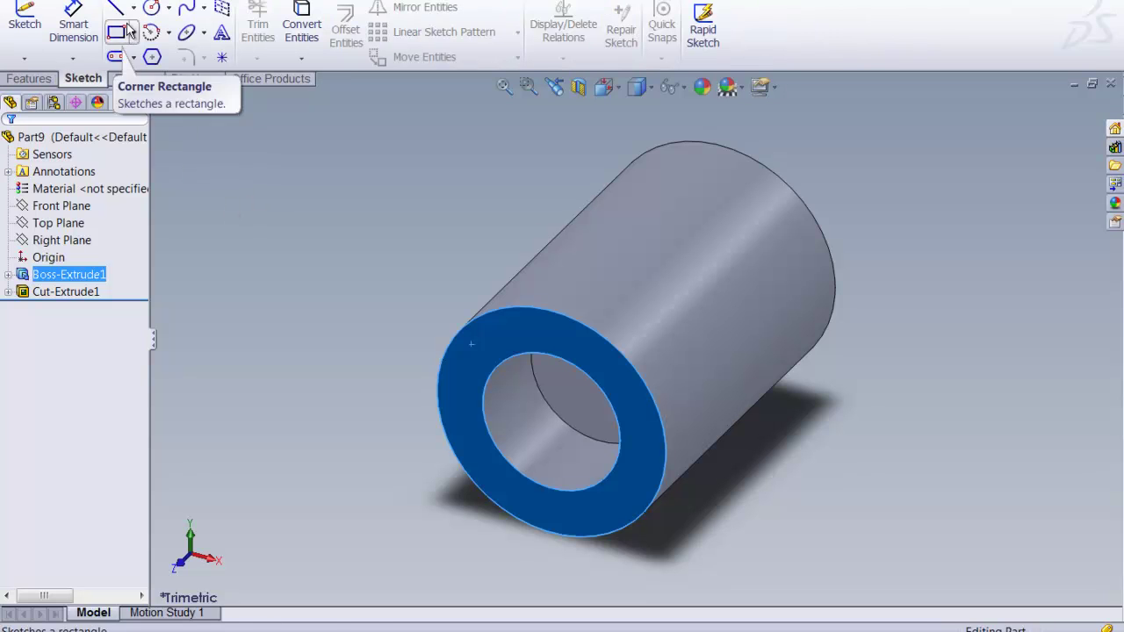
click(151, 7)
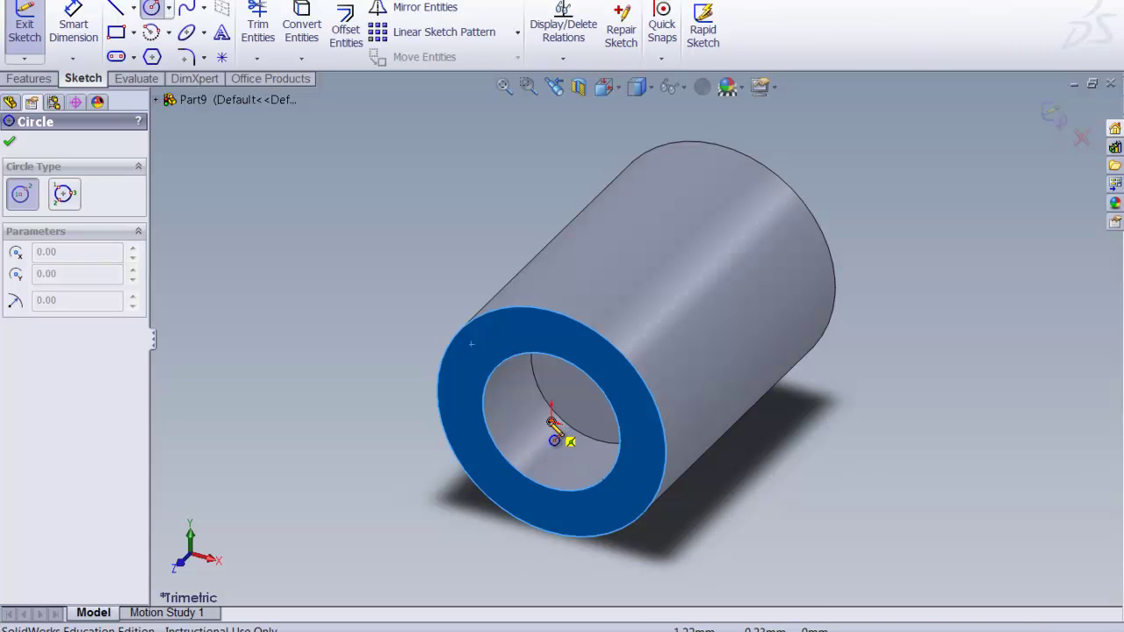
click(554, 423)
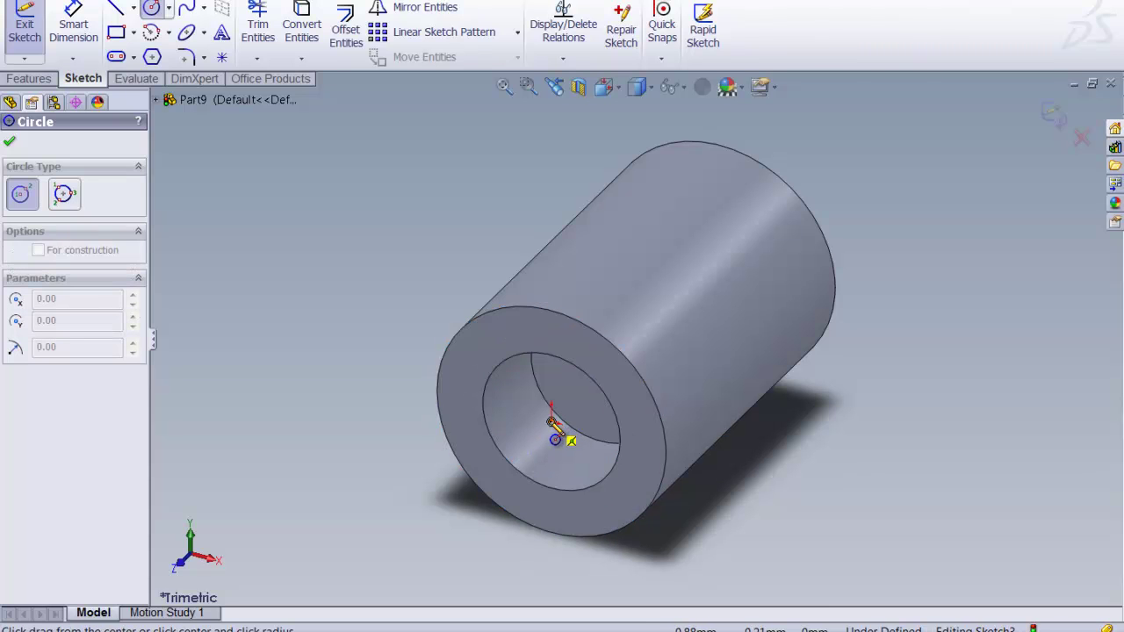
click(582, 420)
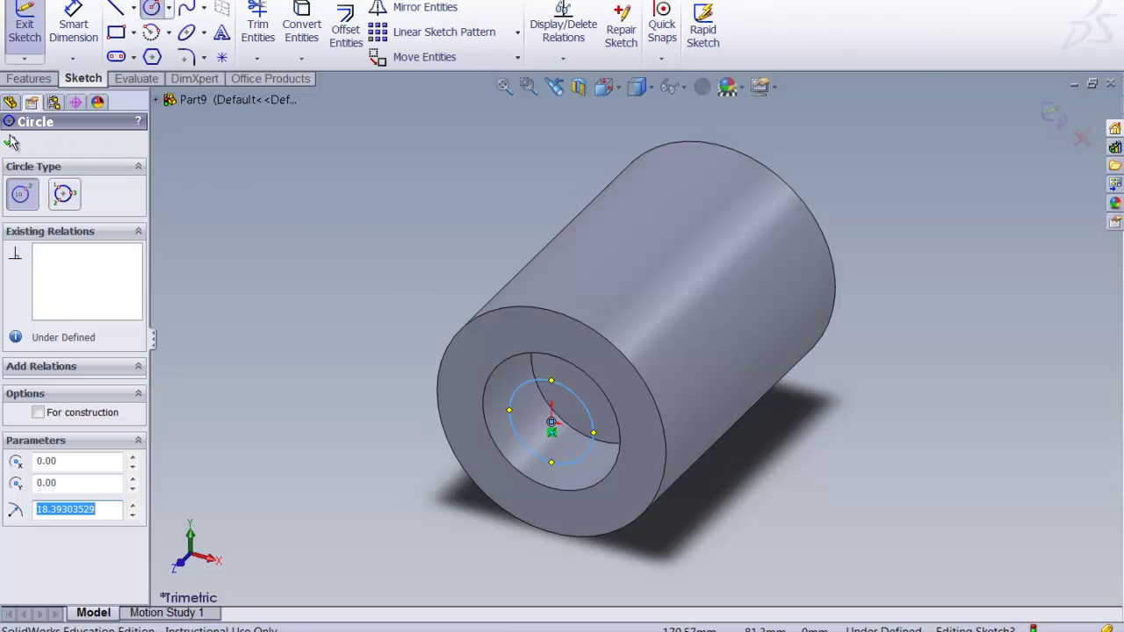
Dimension the new circle's diameter to 20 mm.
click(86, 32)
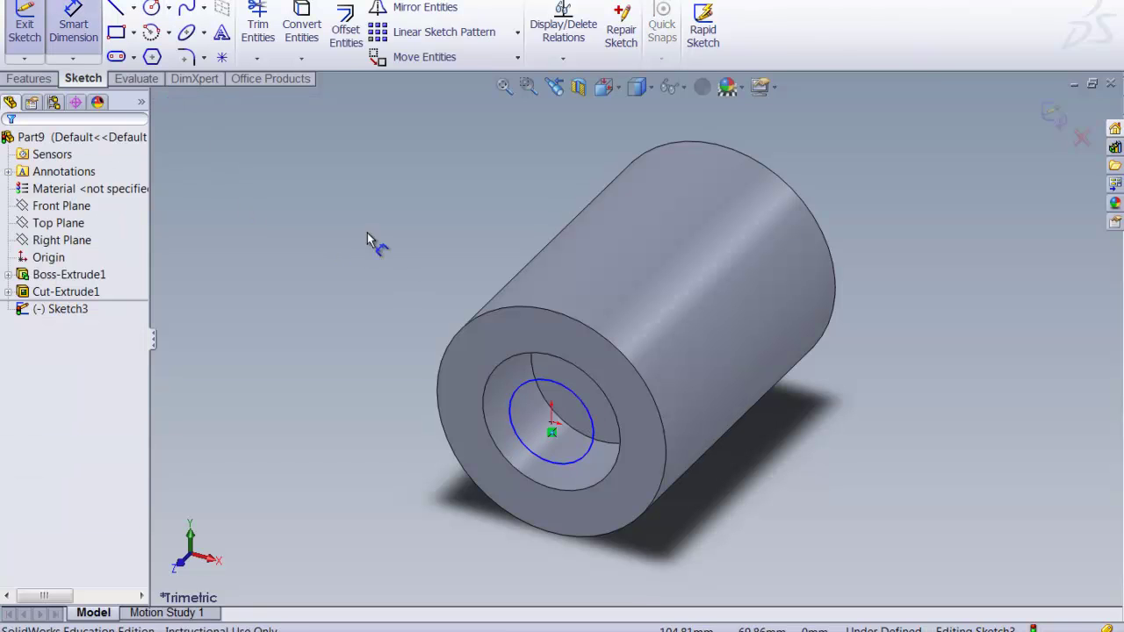
click(562, 386)
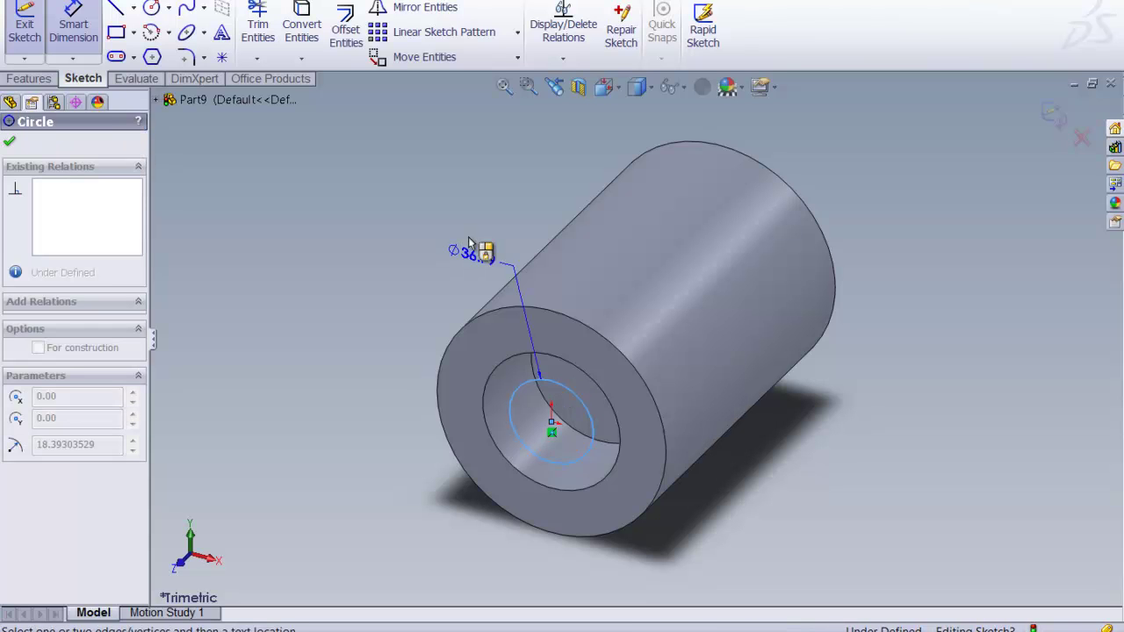
click(457, 235)
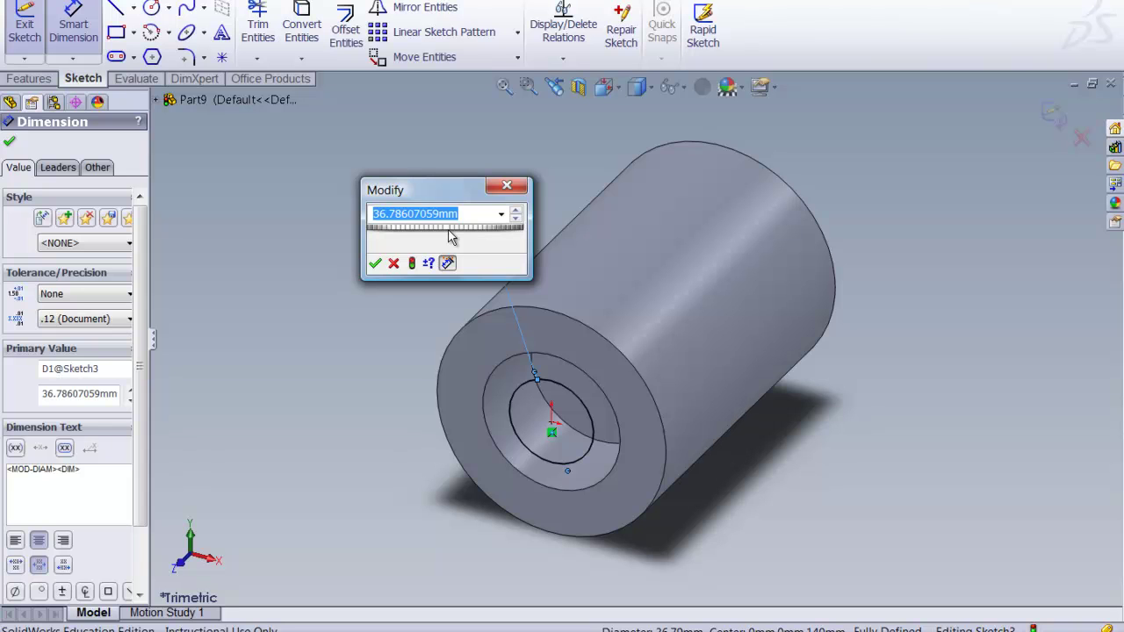
text(20.)
click(375, 263)
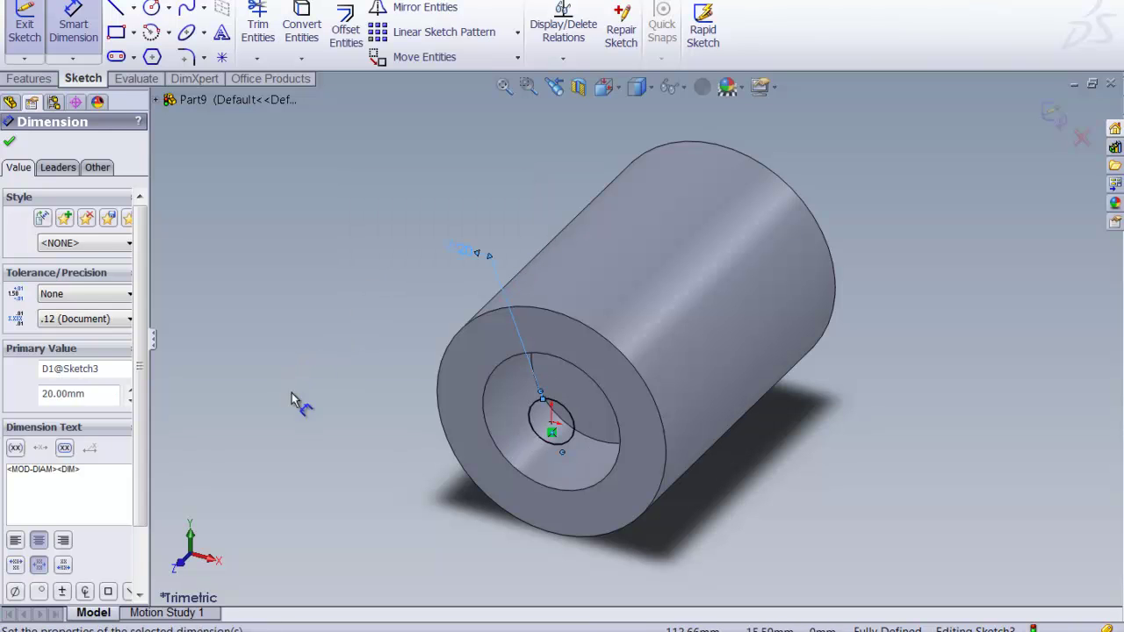
click(8, 144)
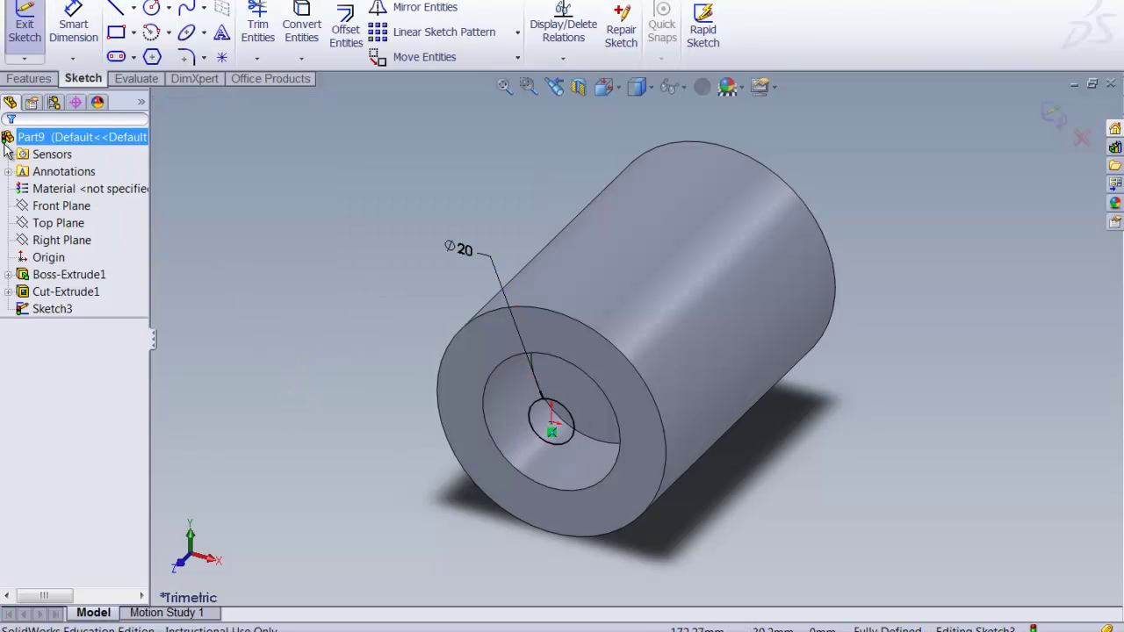
Extrude-cut the Ø20 circle 120 mm blind through the counterbore floor as Cut-Extrude2.
click(27, 79)
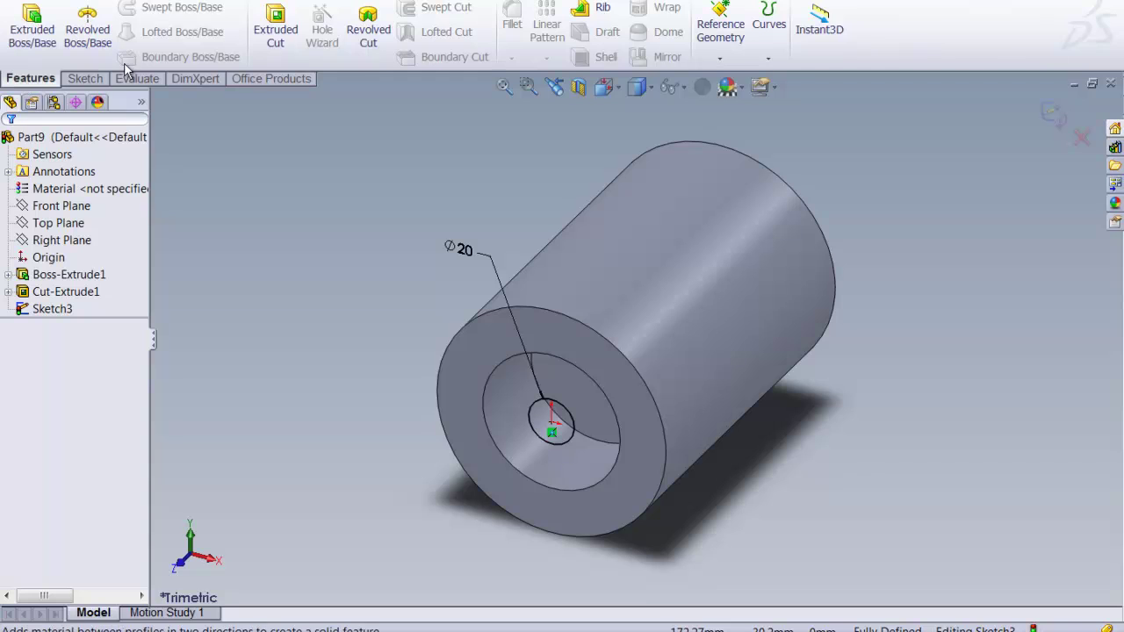
click(269, 26)
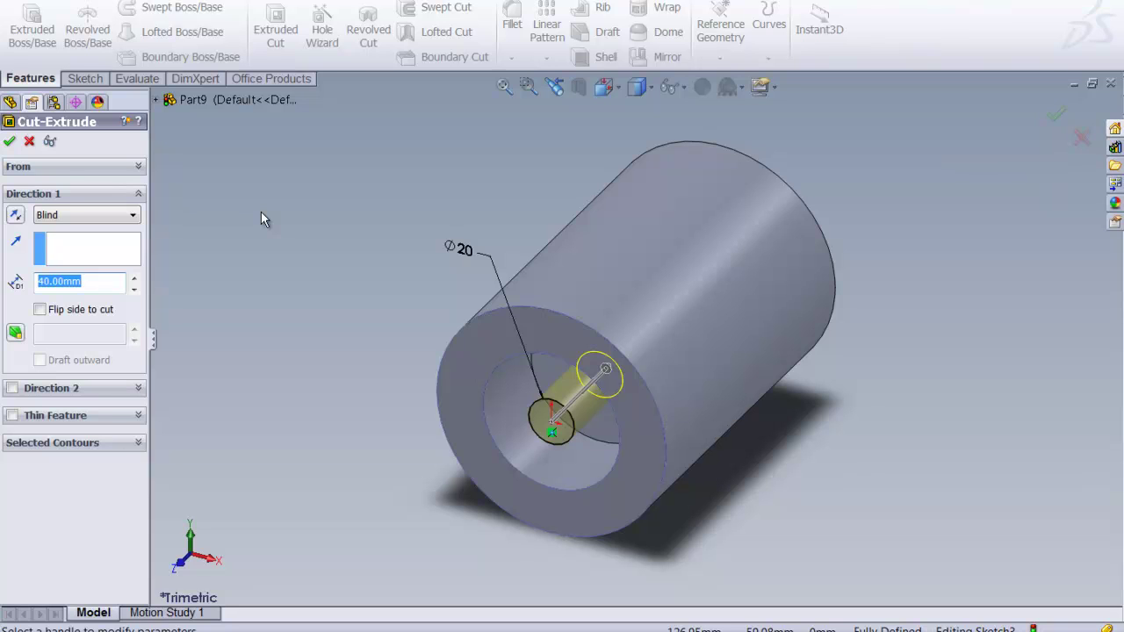
click(101, 280)
key(BackSpace)
key(BackSpace)
key(BackSpace)
text(120.)
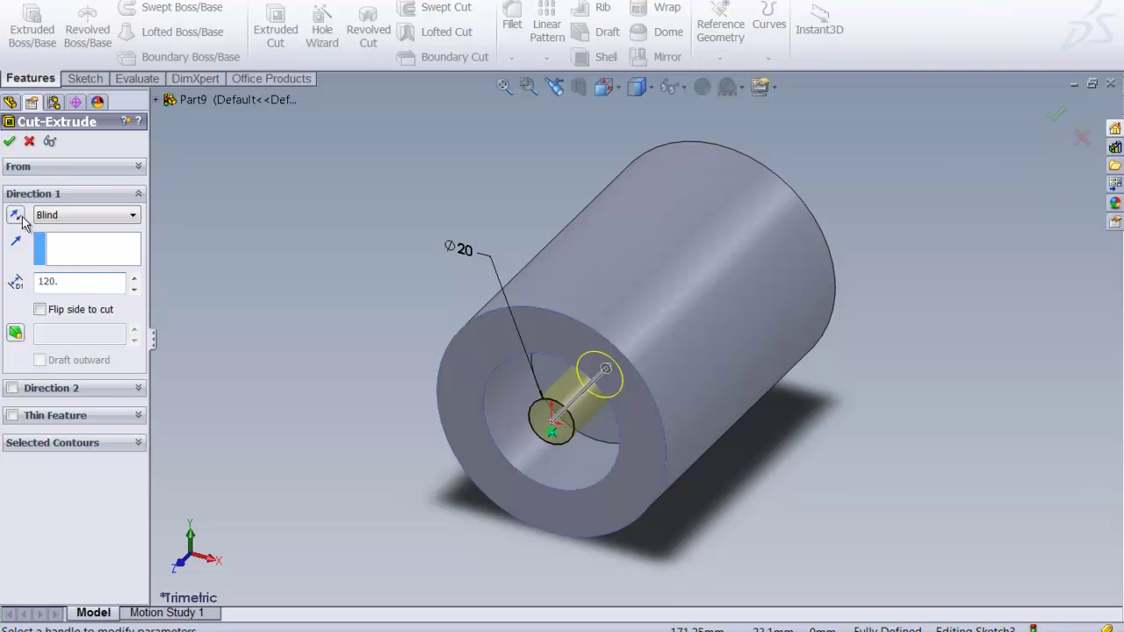
click(10, 143)
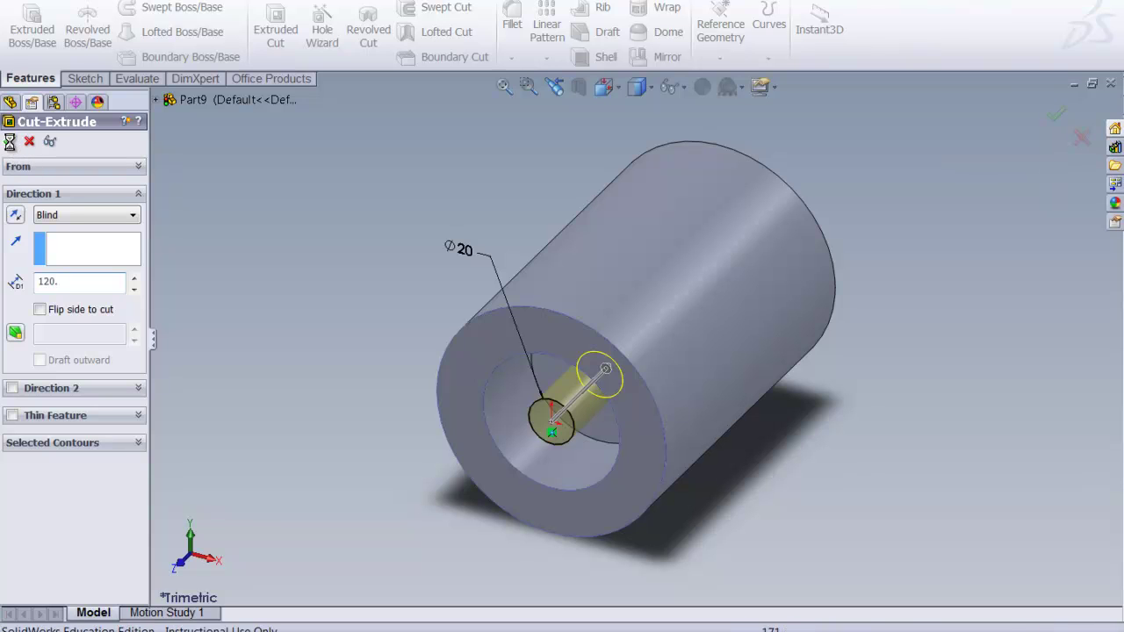
Rotate the view to look into the Ø60 counterbore and the Ø20 hole.
right_click(244, 327)
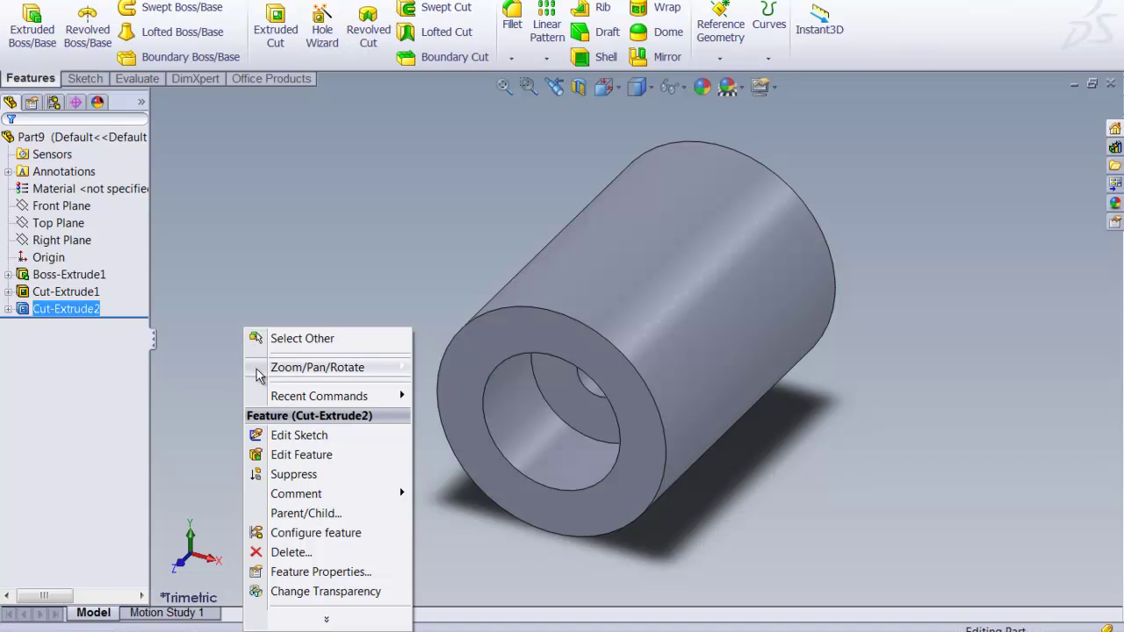
mouse_move(294, 369)
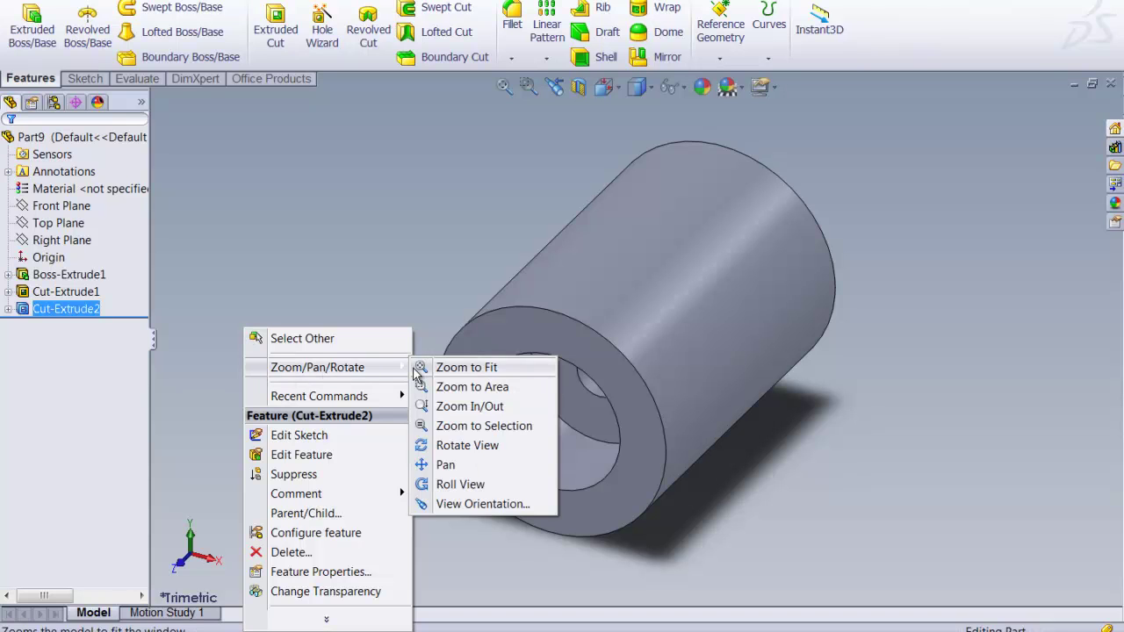
click(441, 447)
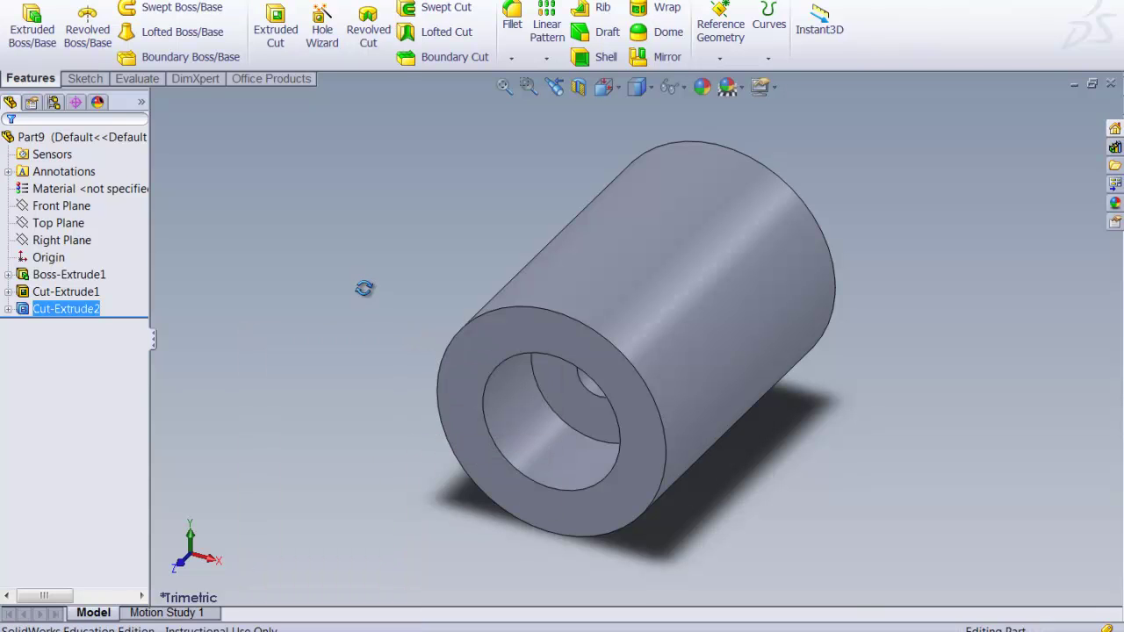
drag(359, 296, 324, 424)
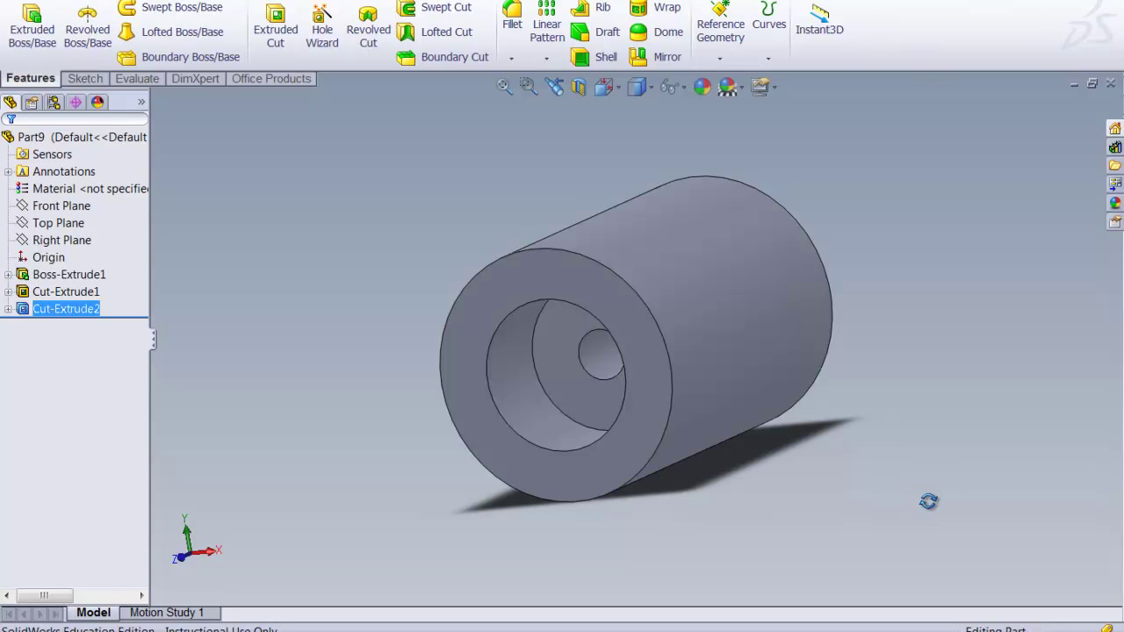